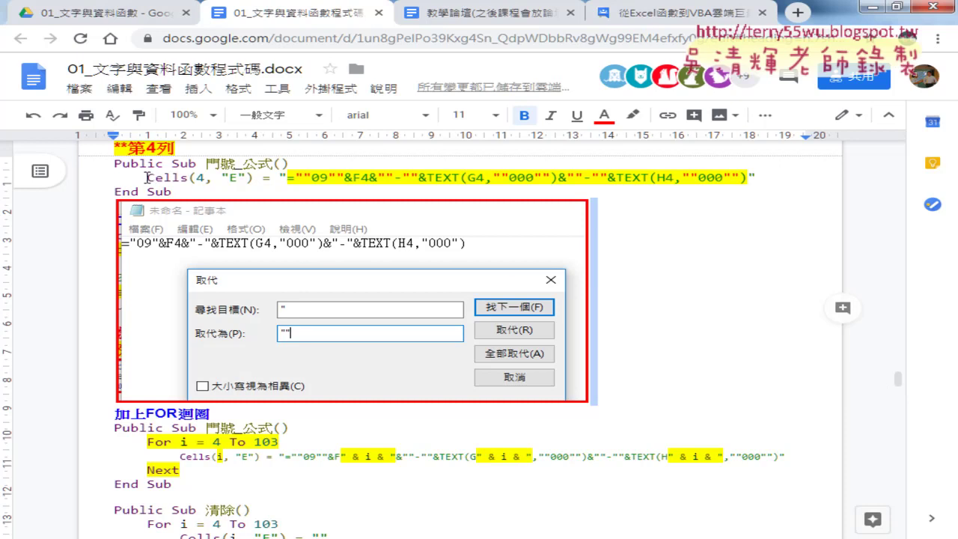
# Highlight the Cells(4, "E") formula and its &F4& part in the notes, then minimize Chrome.
pyautogui.moveTo(147, 177); pyautogui.dragTo(283, 178)
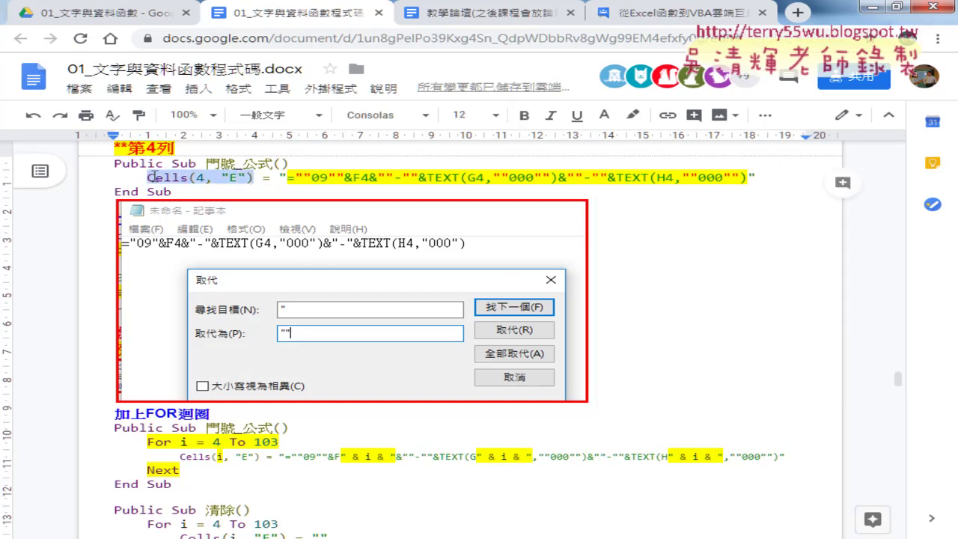
pyautogui.click(289, 178)
pyautogui.moveTo(289, 178); pyautogui.dragTo(746, 180)
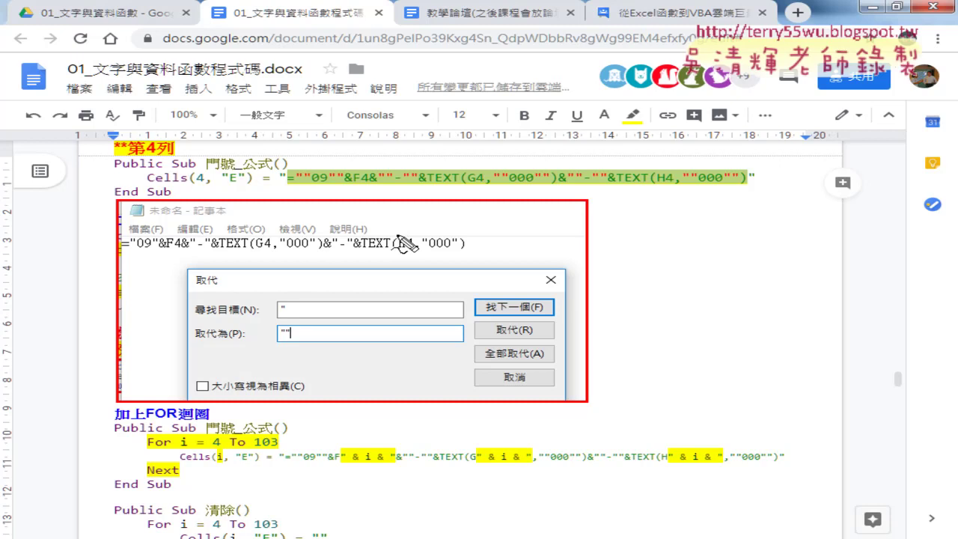
pyautogui.moveTo(342, 182)
pyautogui.mouseDown()
pyautogui.moveTo(408, 181)
pyautogui.moveTo(277, 134)
pyautogui.moveTo(225, 161)
pyautogui.moveTo(271, 187)
pyautogui.mouseUp()
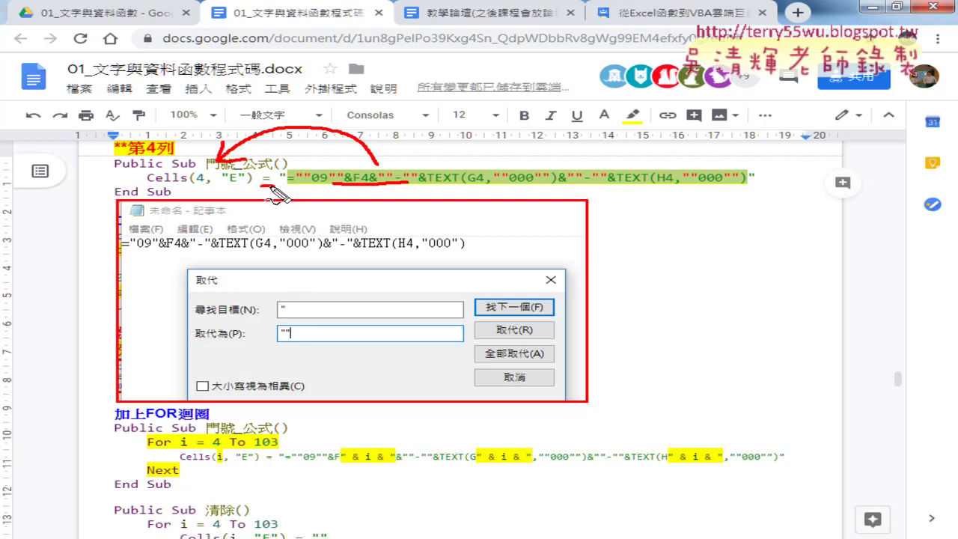
pyautogui.press('Escape')
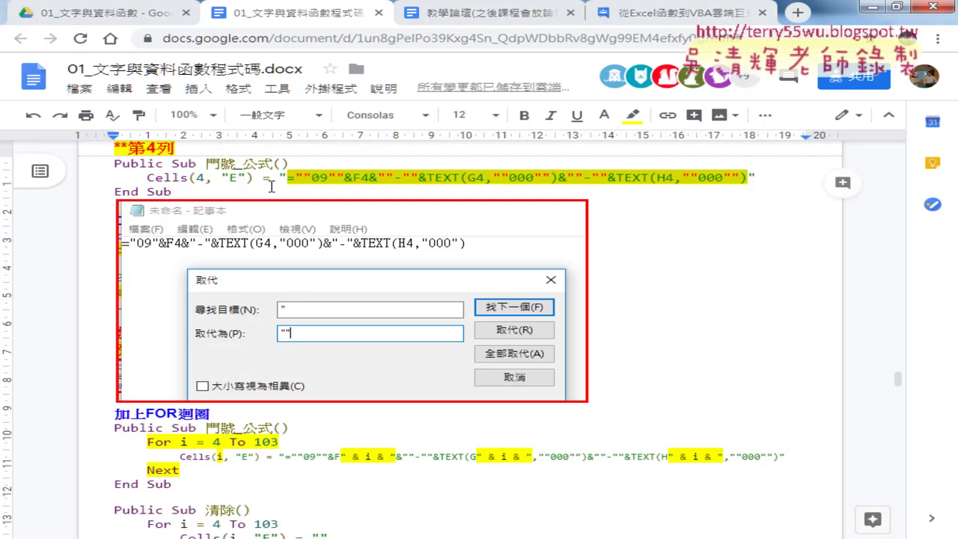
pyautogui.click(868, 10)
# Move the VBA editor window up and left and widen it.
pyautogui.moveTo(547, 261); pyautogui.dragTo(474, 107)
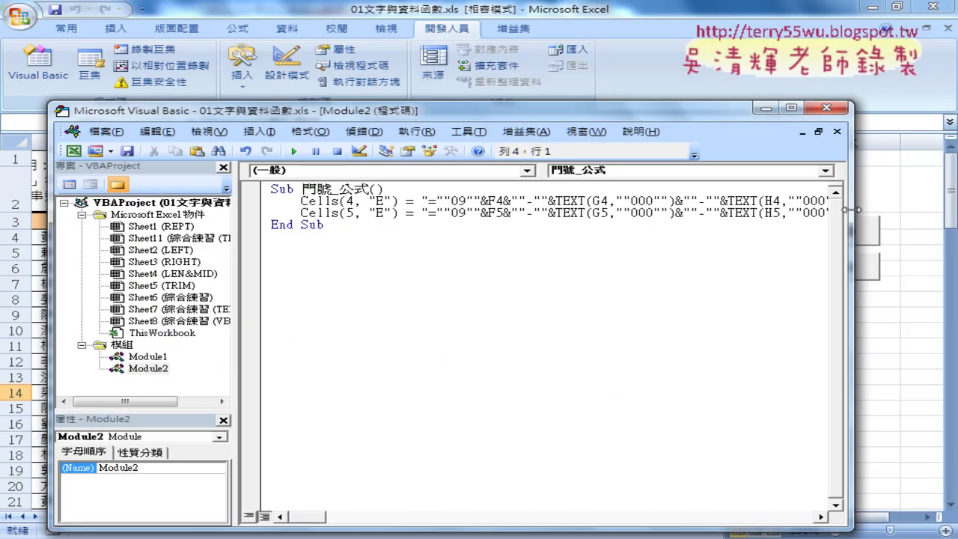
pyautogui.moveTo(853, 209); pyautogui.dragTo(911, 210)
pyautogui.click(866, 215)
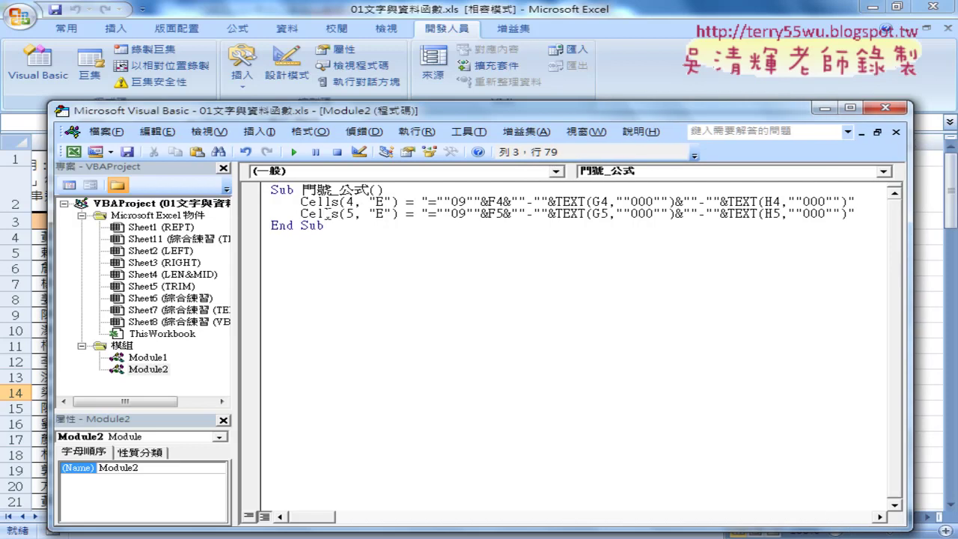
# Point out the row numbers 4 and 5 and the G4/H4 references in the Cells formula lines.
pyautogui.doubleClick(349, 202)
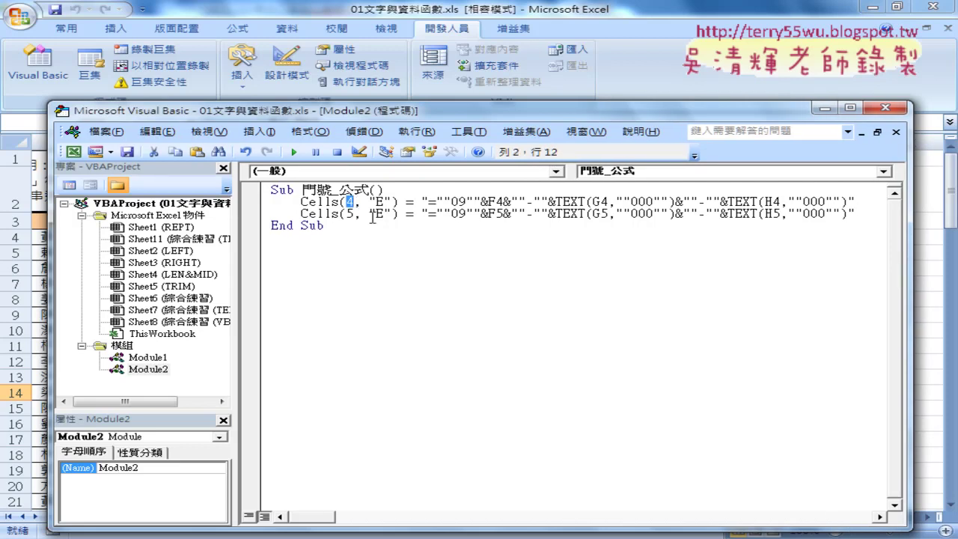
pyautogui.doubleClick(349, 214)
pyautogui.click(257, 217)
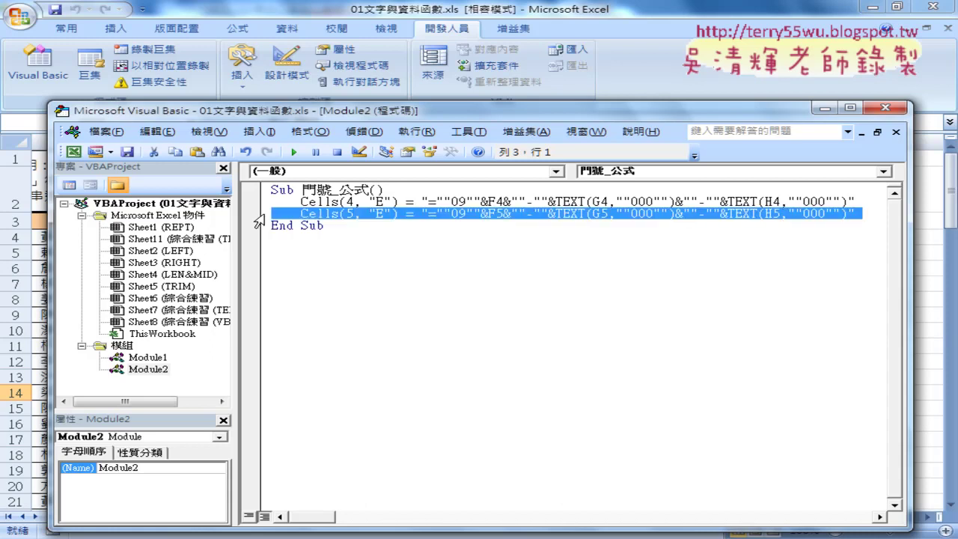
pyautogui.moveTo(355, 202); pyautogui.dragTo(345, 201)
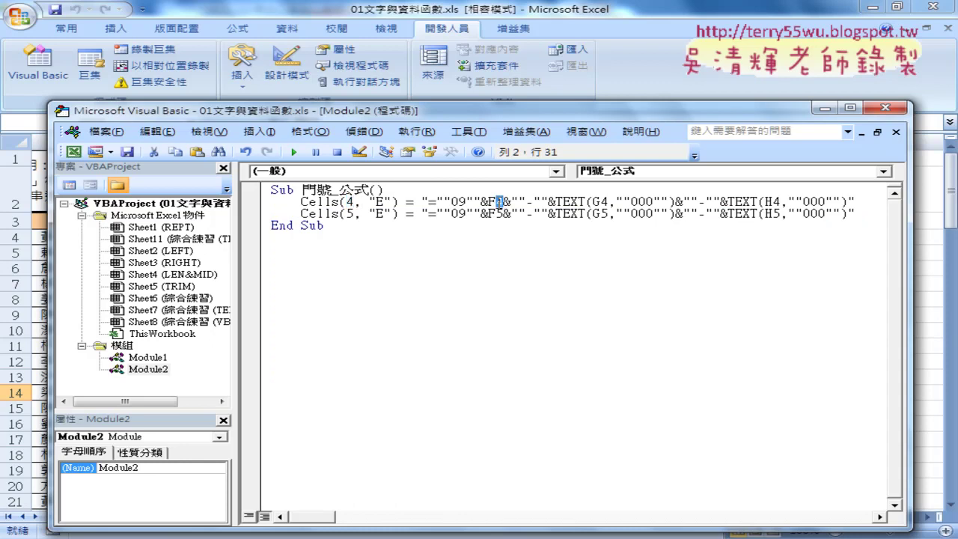
pyautogui.click(603, 201)
pyautogui.moveTo(602, 202); pyautogui.dragTo(610, 201)
pyautogui.click(790, 201)
pyautogui.click(349, 202)
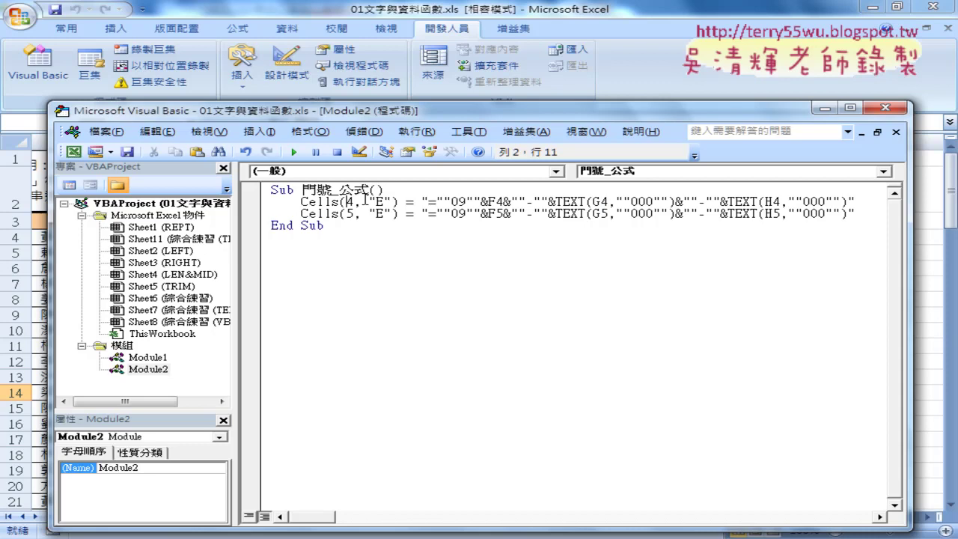
pyautogui.click(472, 201)
# Delete the Cells(5, "E") formula line and its leftover blank line.
pyautogui.click(258, 216)
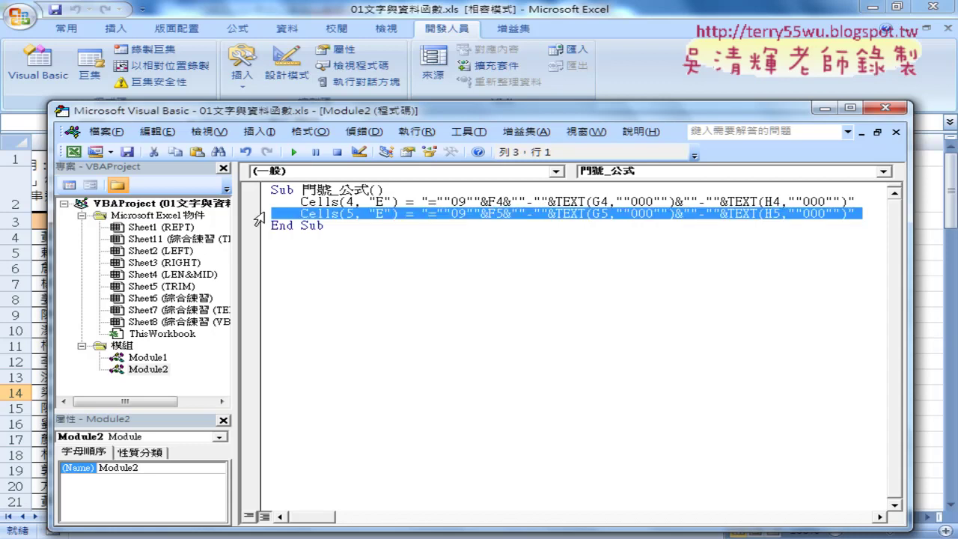
pyautogui.press('Delete')
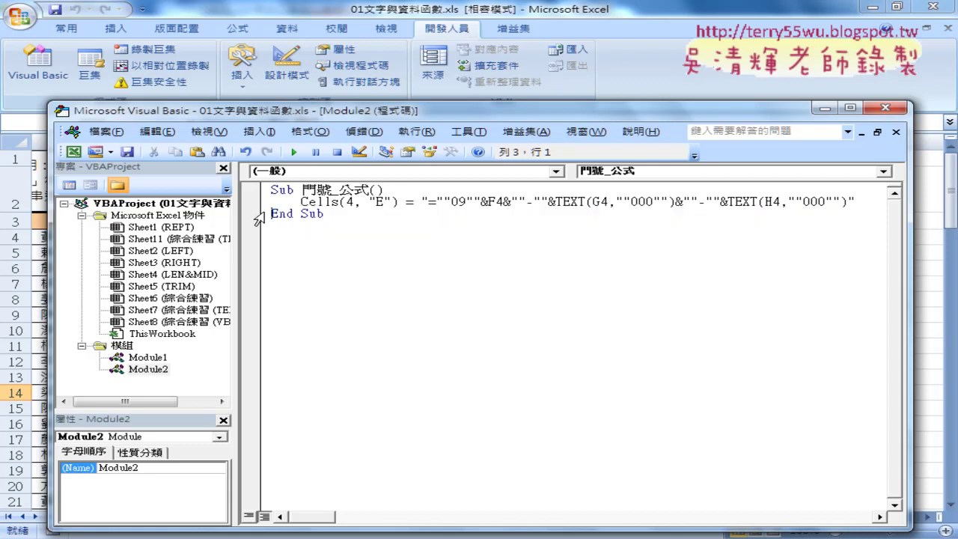
pyautogui.press('Up')
pyautogui.press('Up')
pyautogui.press('End')
# Add an indented For i = 4 To 103 … Next i loop after the Sub line.
pyautogui.press('Return')
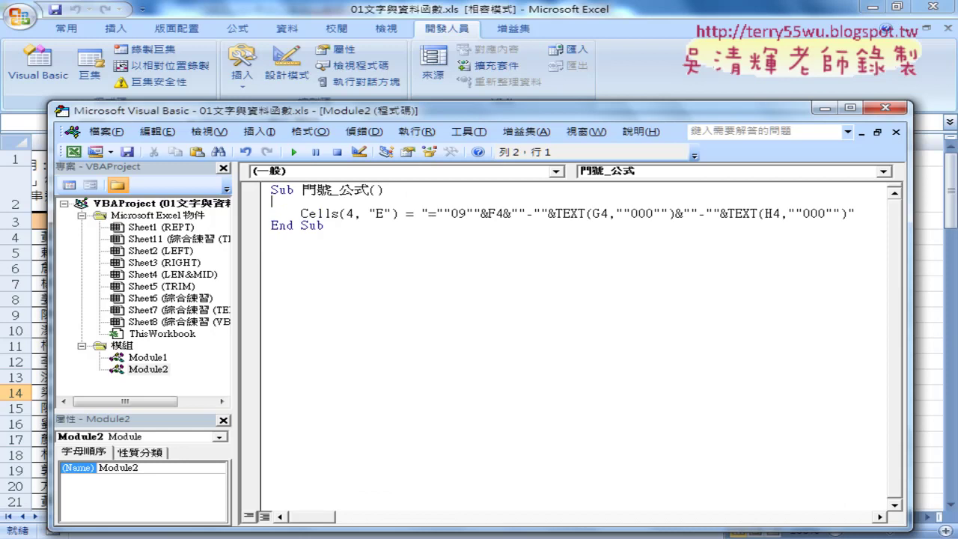
pyautogui.press('Tab')
pyautogui.write('f')
pyautogui.write('or ')
pyautogui.write('i')
pyautogui.write('=4')
pyautogui.write(' t')
pyautogui.write('o 1')
pyautogui.write('03')
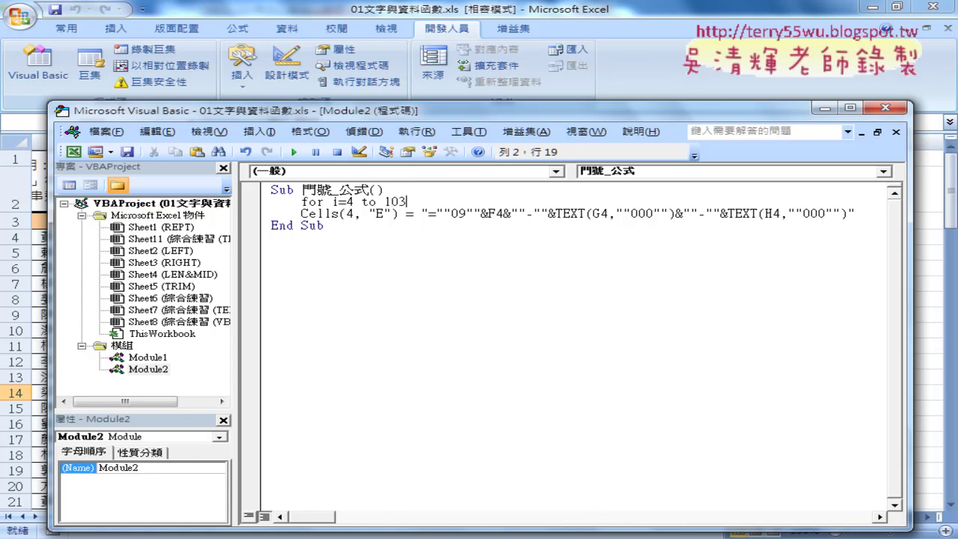
pyautogui.press('Return')
pyautogui.press('Return')
pyautogui.write('n')
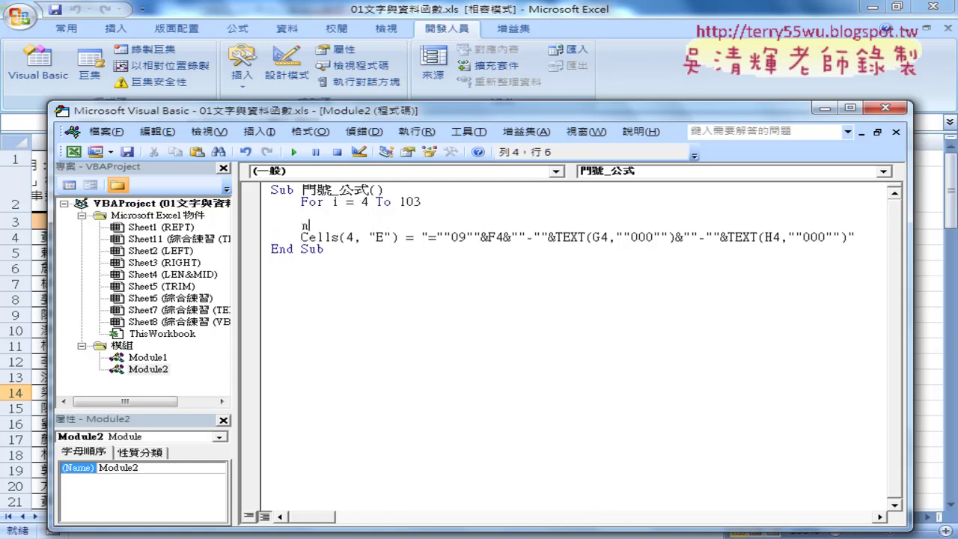
pyautogui.write('ext')
pyautogui.click(302, 214)
pyautogui.click(332, 224)
pyautogui.write('i')
# Move the Cells(4, "E") line inside the loop, removing the blank line and indenting it.
pyautogui.click(259, 239)
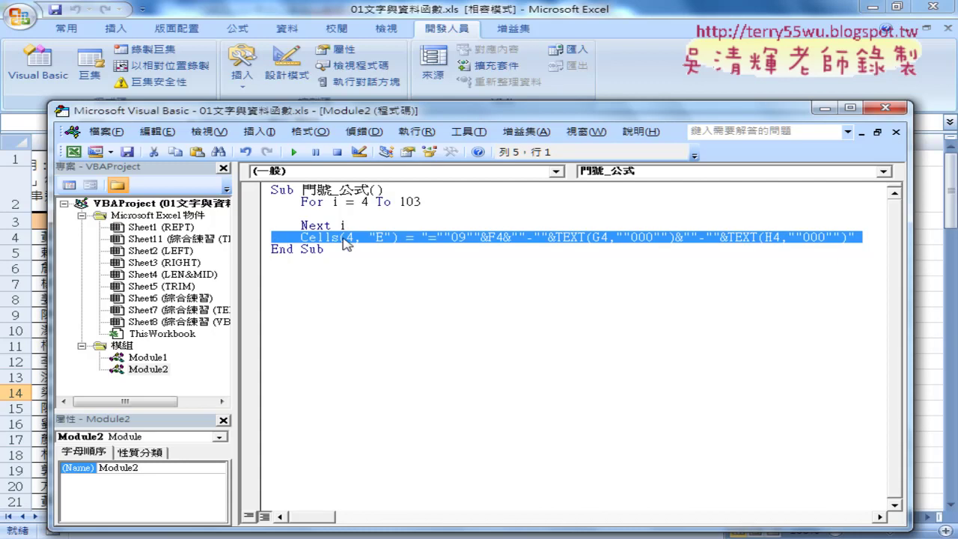
pyautogui.moveTo(345, 244); pyautogui.dragTo(268, 221)
pyautogui.moveTo(268, 222); pyautogui.dragTo(263, 224)
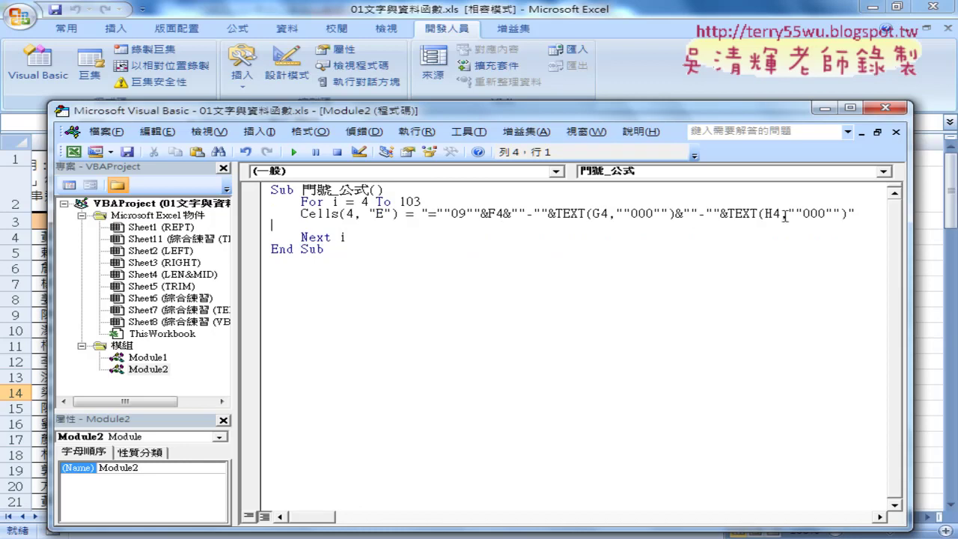
pyautogui.click(864, 213)
pyautogui.press('Delete')
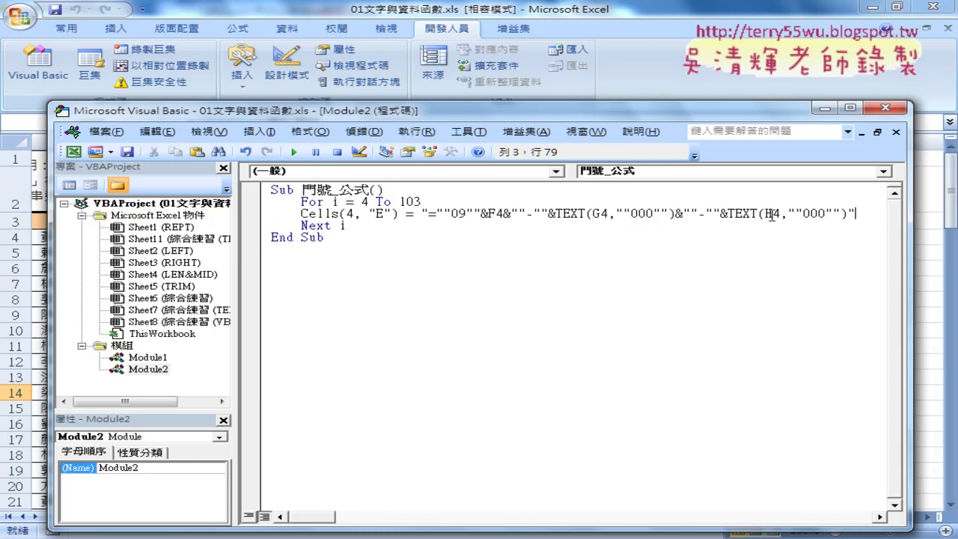
pyautogui.click(302, 214)
pyautogui.press('Tab')
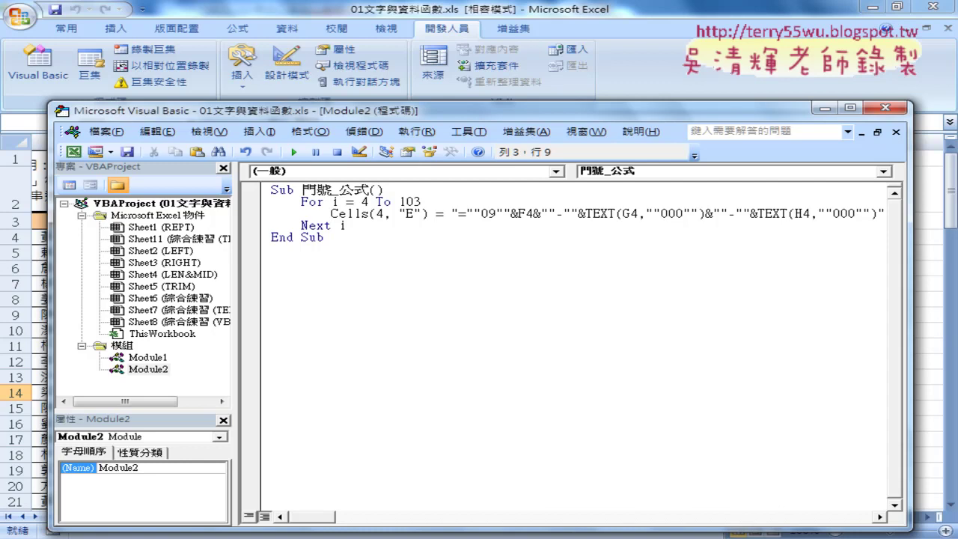
# Replace the row 4 with the loop variable to make it Cells(i, "E").
pyautogui.click(308, 225)
pyautogui.doubleClick(336, 202)
pyautogui.click(382, 214)
pyautogui.doubleClick(381, 214)
pyautogui.write('i')
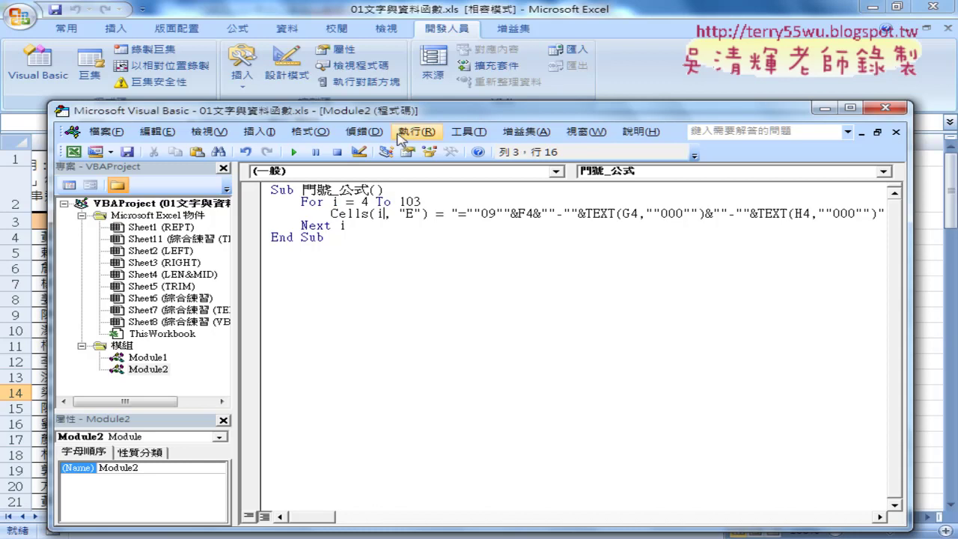
pyautogui.moveTo(403, 114); pyautogui.dragTo(730, 120)
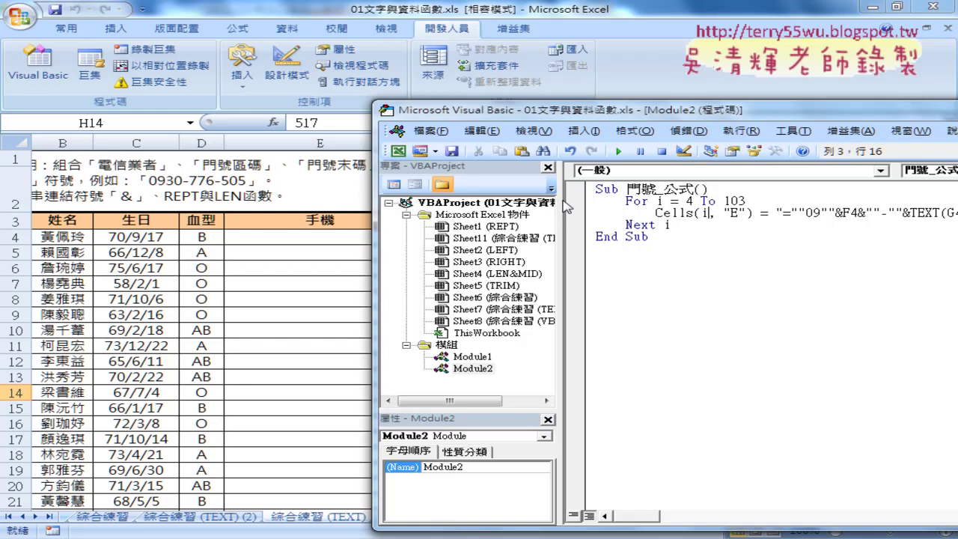
pyautogui.moveTo(567, 205); pyautogui.dragTo(442, 206)
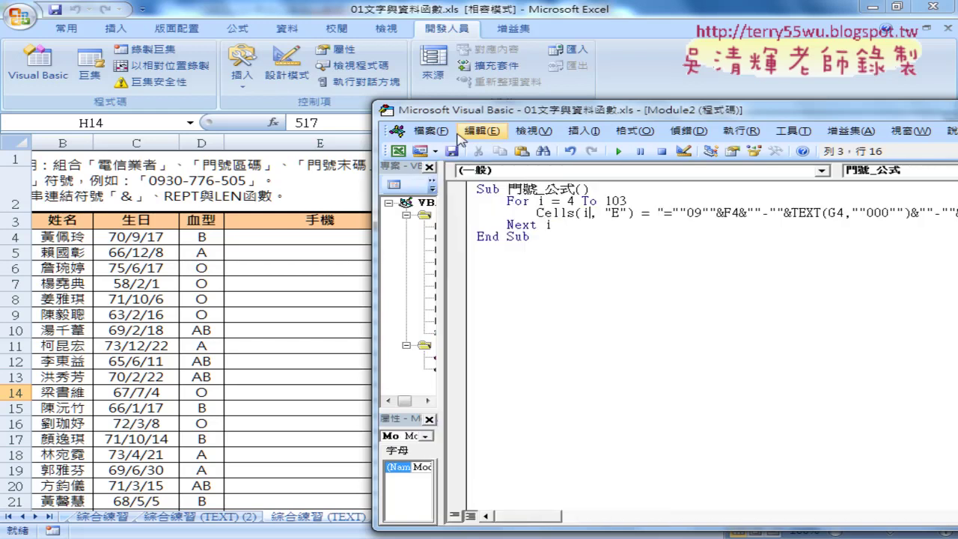
pyautogui.moveTo(524, 110); pyautogui.dragTo(549, 106)
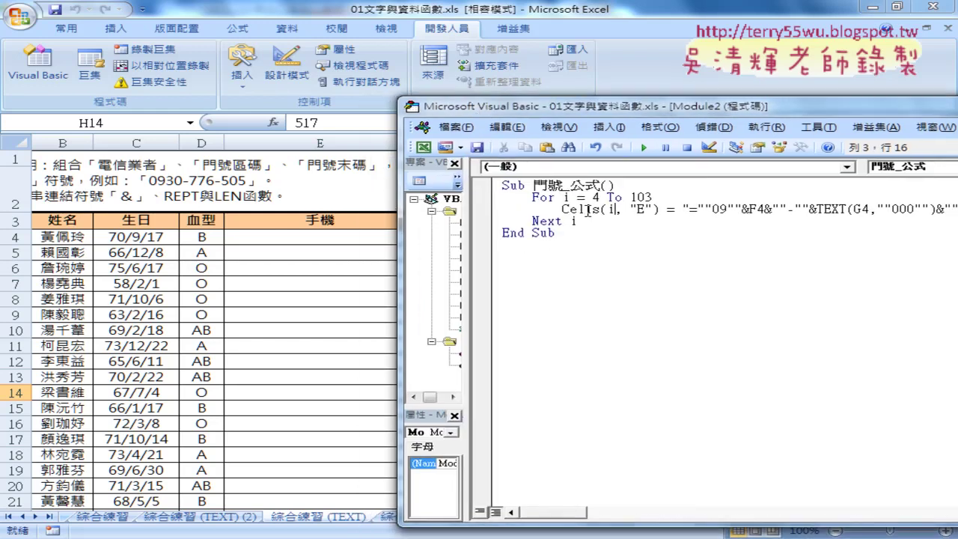
pyautogui.click(584, 210)
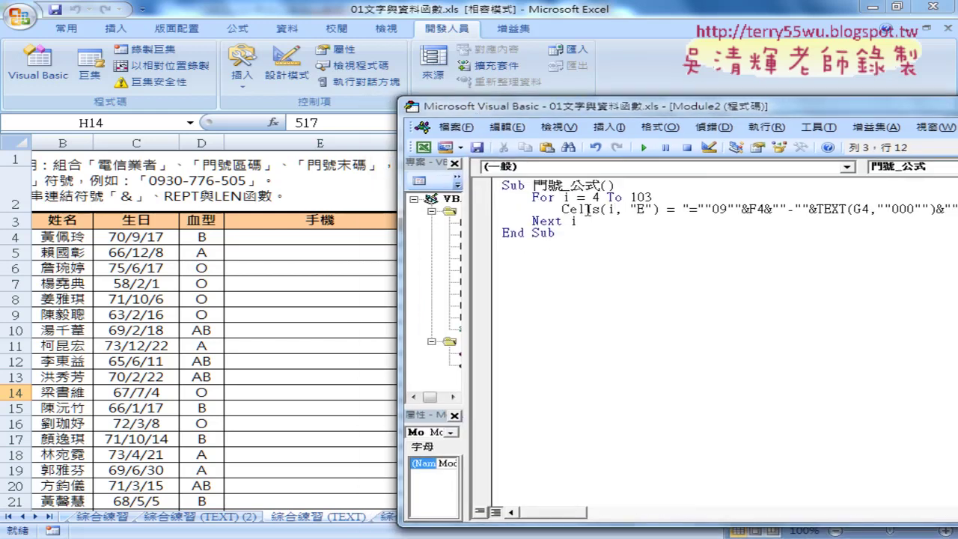
pyautogui.click(644, 148)
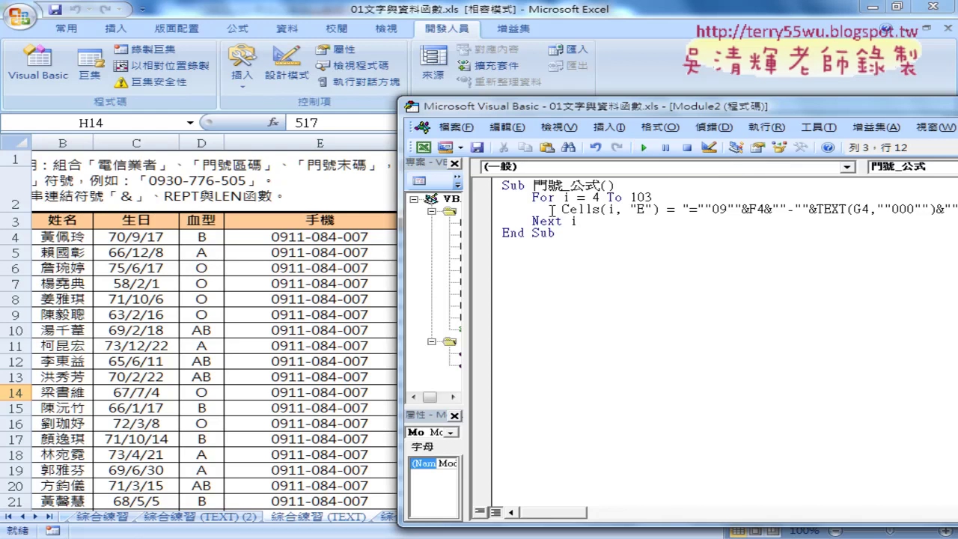
pyautogui.doubleClick(596, 198)
pyautogui.doubleClick(637, 198)
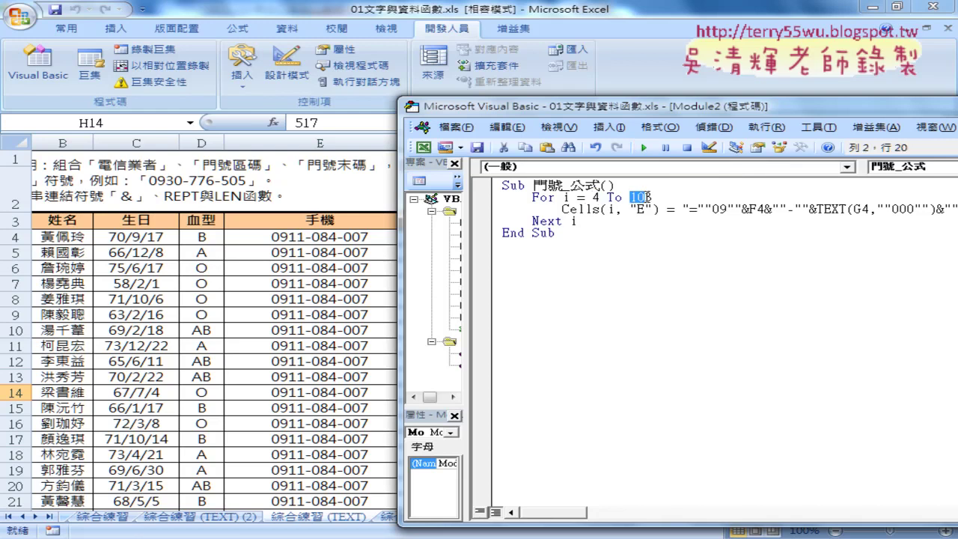
pyautogui.click(748, 209)
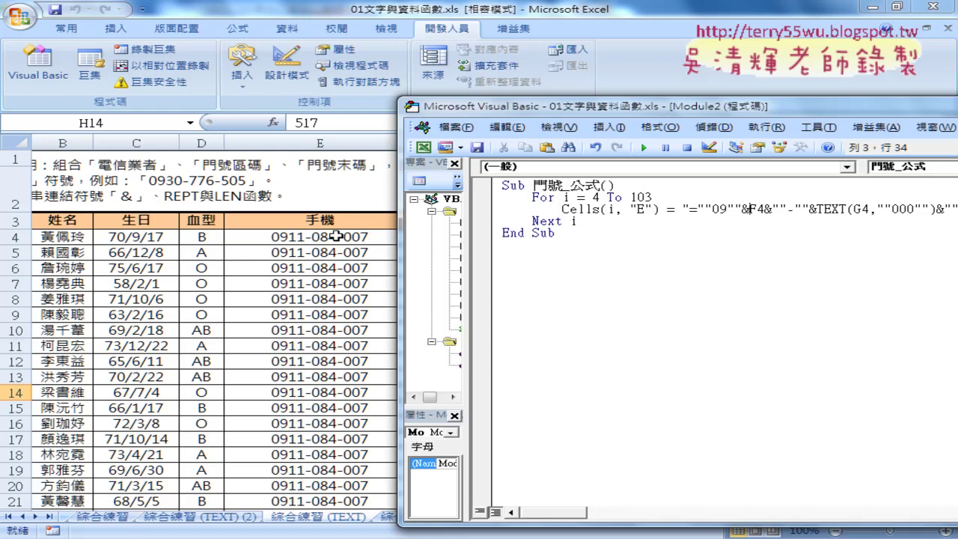
pyautogui.moveTo(690, 209); pyautogui.dragTo(811, 219)
pyautogui.click(795, 210)
pyautogui.click(325, 238)
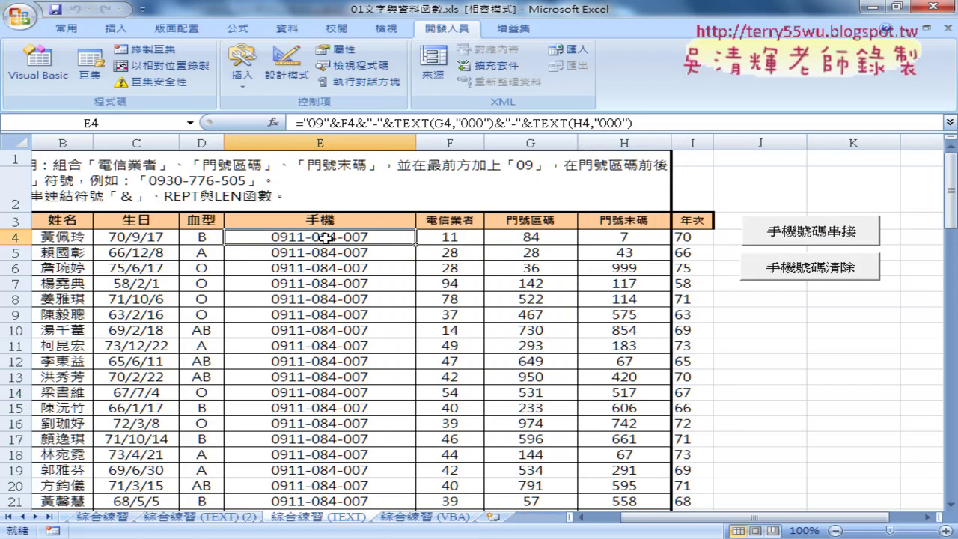
pyautogui.hotkey('ctrl', 'Down')
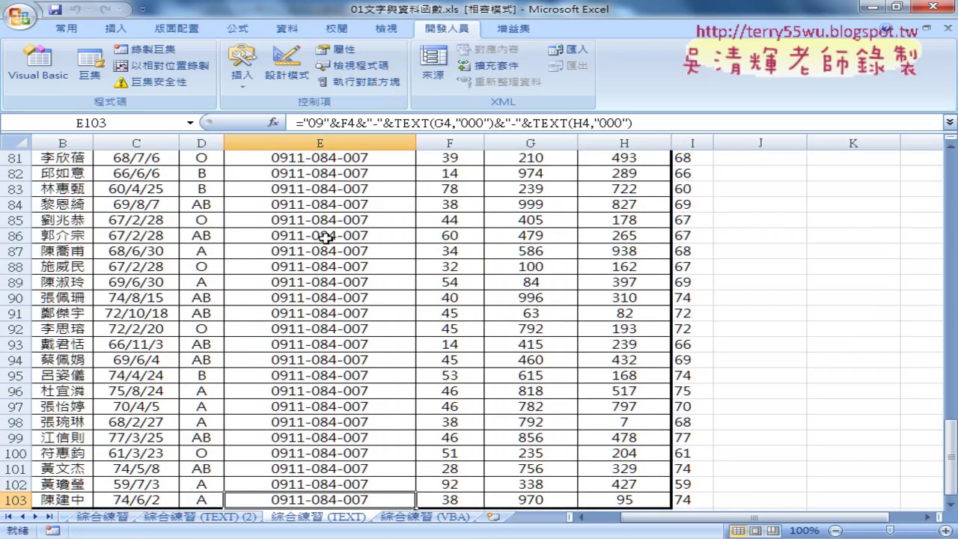
pyautogui.hotkey('ctrl', 'Up')
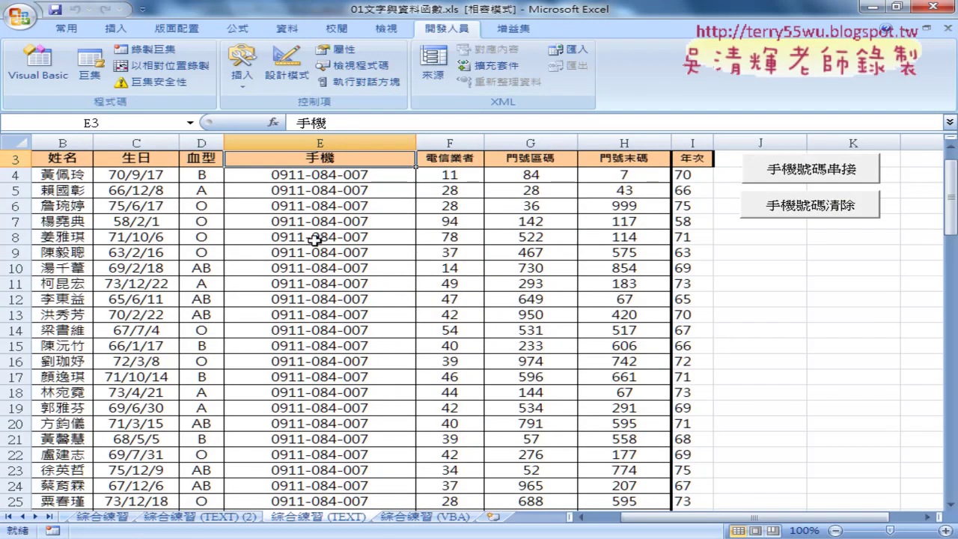
pyautogui.scroll(1, 322, 240)
# Bring the macro code forward and compare the fixed row 4 in F4, G4, H4 with loop variable i.
pyautogui.click(42, 78)
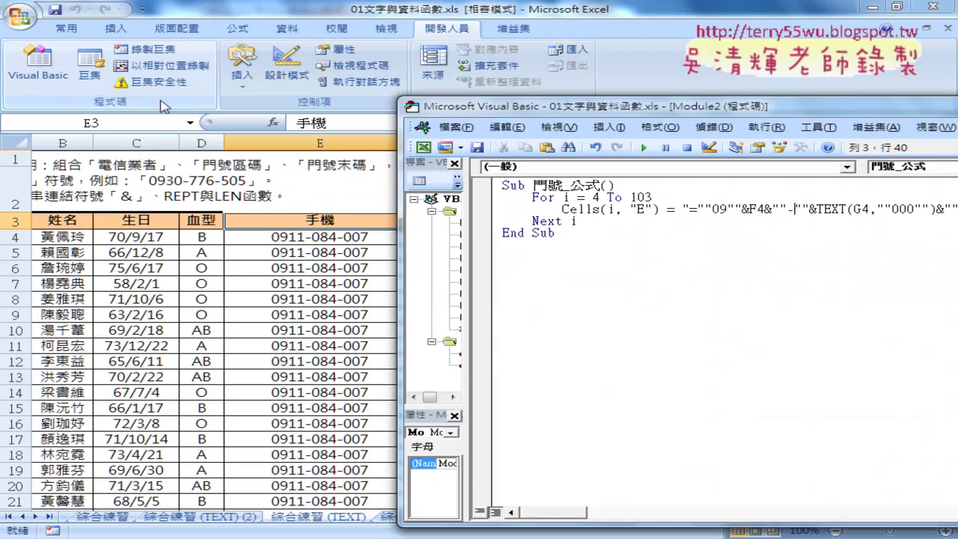
pyautogui.moveTo(528, 106); pyautogui.dragTo(239, 110)
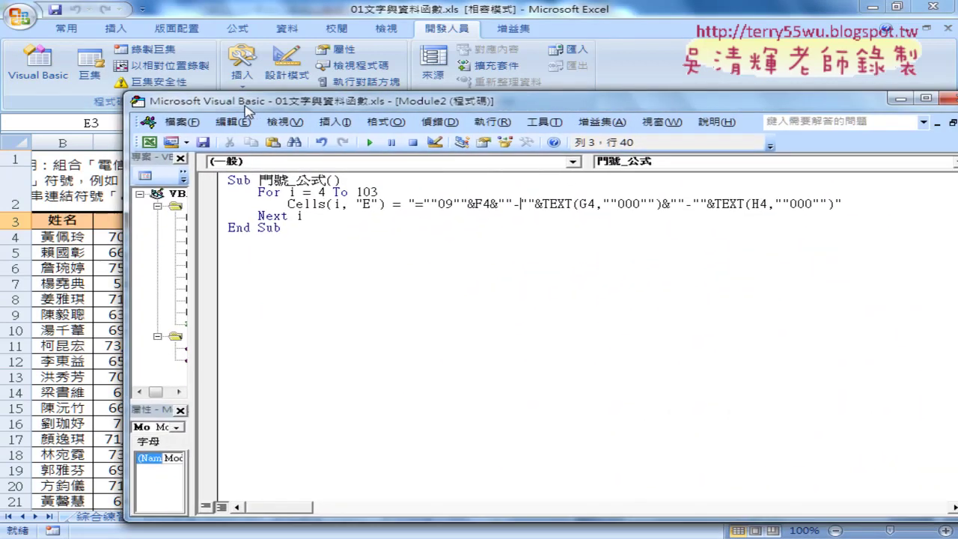
pyautogui.doubleClick(292, 192)
pyautogui.moveTo(482, 204); pyautogui.dragTo(491, 203)
pyautogui.moveTo(596, 204); pyautogui.dragTo(588, 204)
pyautogui.moveTo(768, 204); pyautogui.dragTo(759, 204)
pyautogui.moveTo(296, 192); pyautogui.dragTo(288, 193)
# Try replacing F4's 4 with i directly, then undo it and review the quoted formula string.
pyautogui.moveTo(491, 204); pyautogui.dragTo(483, 204)
pyautogui.write('i')
pyautogui.hotkey('ctrl', 'z')
pyautogui.moveTo(416, 204); pyautogui.dragTo(834, 207)
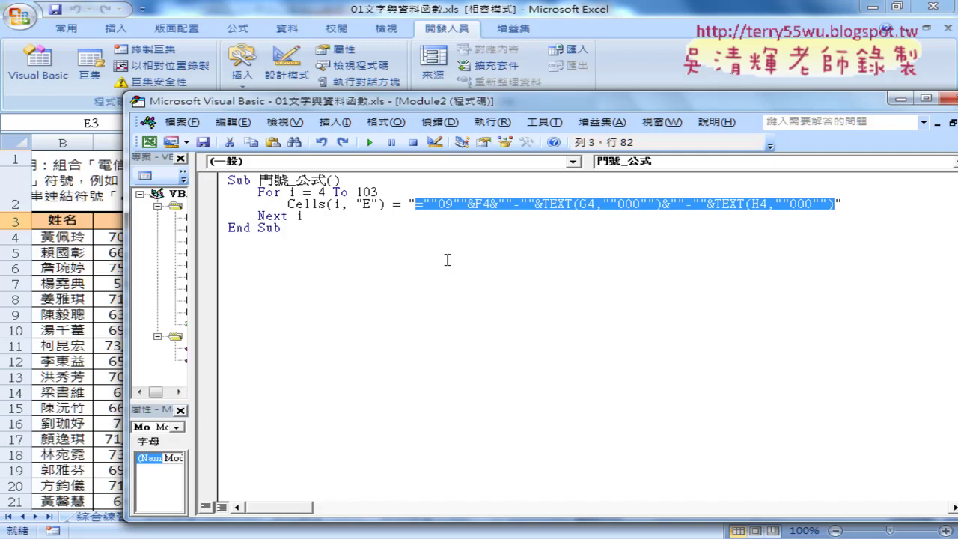
# Replace the 4 in F4 with " & i & " so the F reference follows the loop.
pyautogui.moveTo(492, 204); pyautogui.dragTo(485, 204)
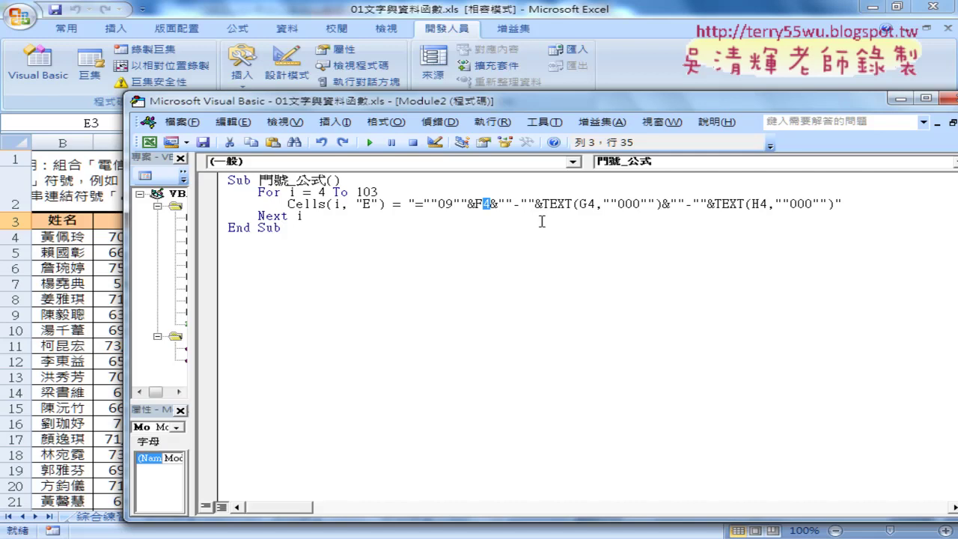
pyautogui.write('""')
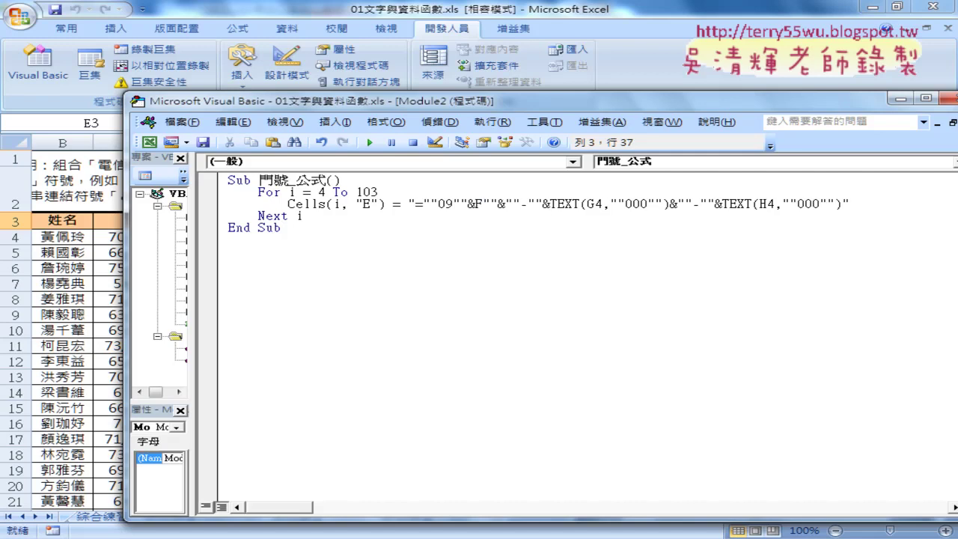
pyautogui.click(491, 204)
pyautogui.write('&&')
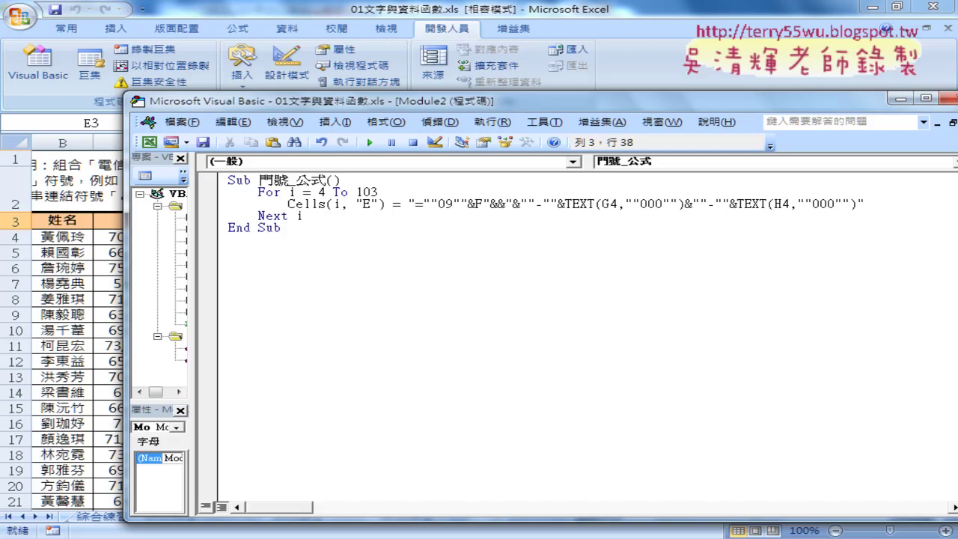
pyautogui.press('Left')
pyautogui.write('i')
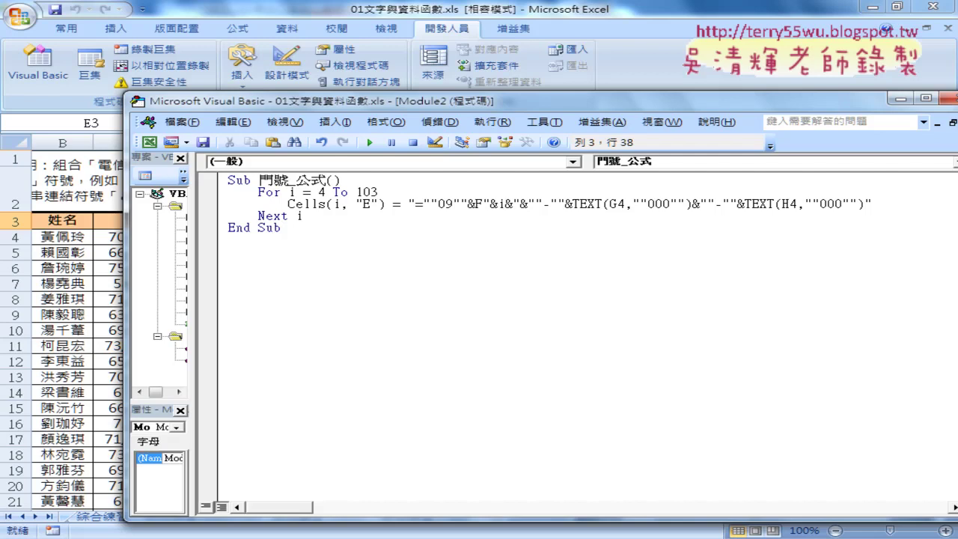
pyautogui.press('Left')
pyautogui.press('Left')
pyautogui.press('Right')
pyautogui.press('Right')
pyautogui.press('Right')
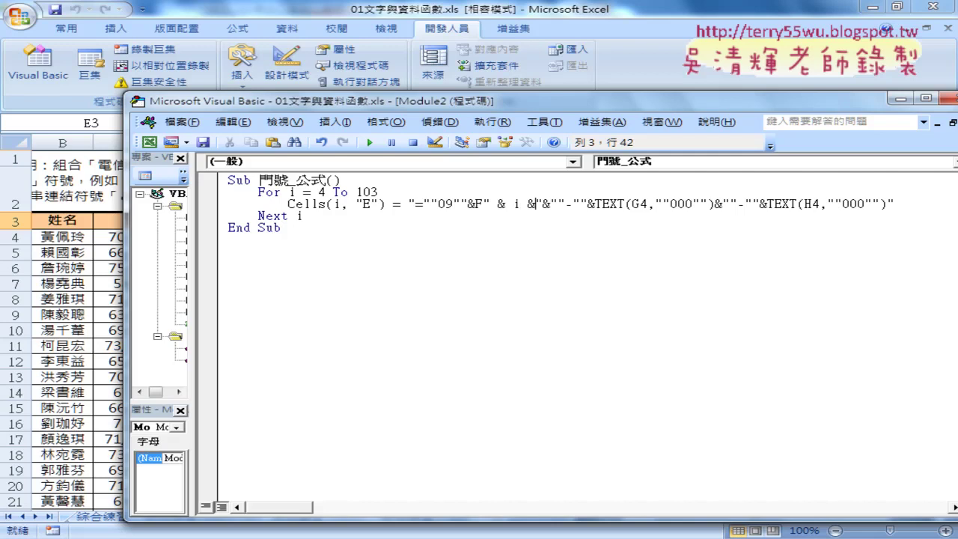
pyautogui.press('Left')
pyautogui.press('Left')
pyautogui.press('Left')
pyautogui.press('Left')
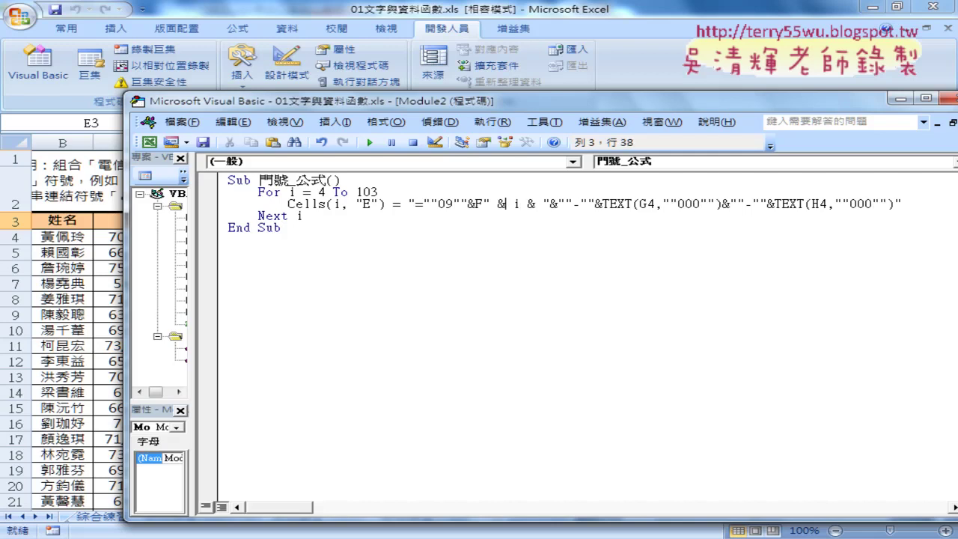
pyautogui.press('Left')
pyautogui.press('Left')
pyautogui.press('Left')
pyautogui.hotkey('shift', 'Right')
pyautogui.hotkey('shift', 'Right')
pyautogui.hotkey('shift', 'Right')
pyautogui.hotkey('shift', 'Right')
pyautogui.hotkey('shift', 'Right')
pyautogui.hotkey('shift', 'Right')
pyautogui.hotkey('shift', 'Right')
pyautogui.hotkey('shift', 'Right')
pyautogui.hotkey('shift', 'Right')
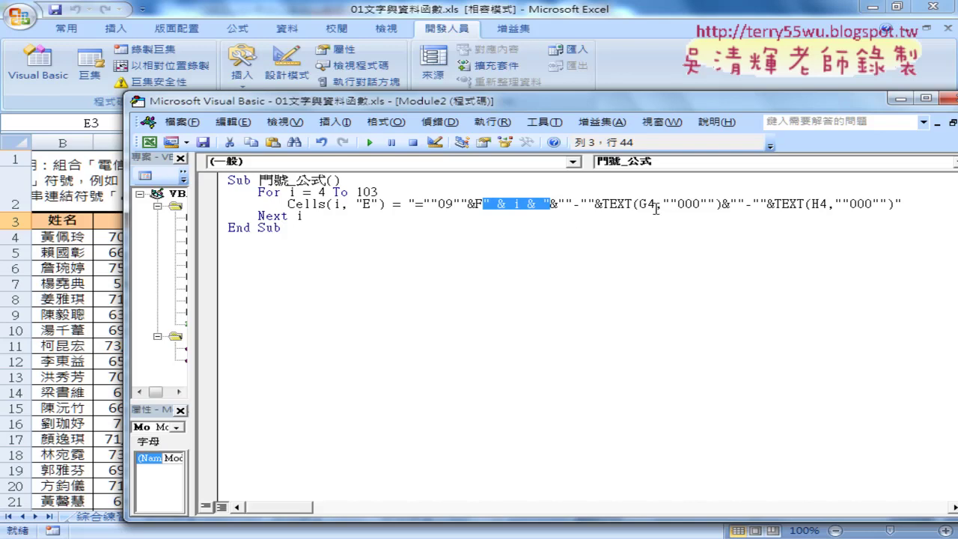
# Replace the 4 in TEXT(G4 with " & i & " concatenation.
pyautogui.moveTo(647, 204); pyautogui.dragTo(655, 204)
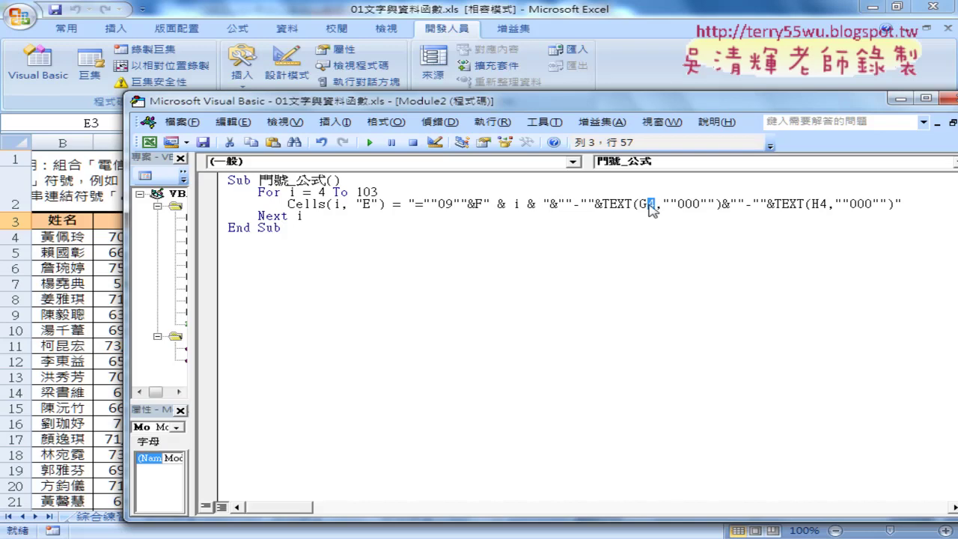
pyautogui.write('"')
pyautogui.write('"')
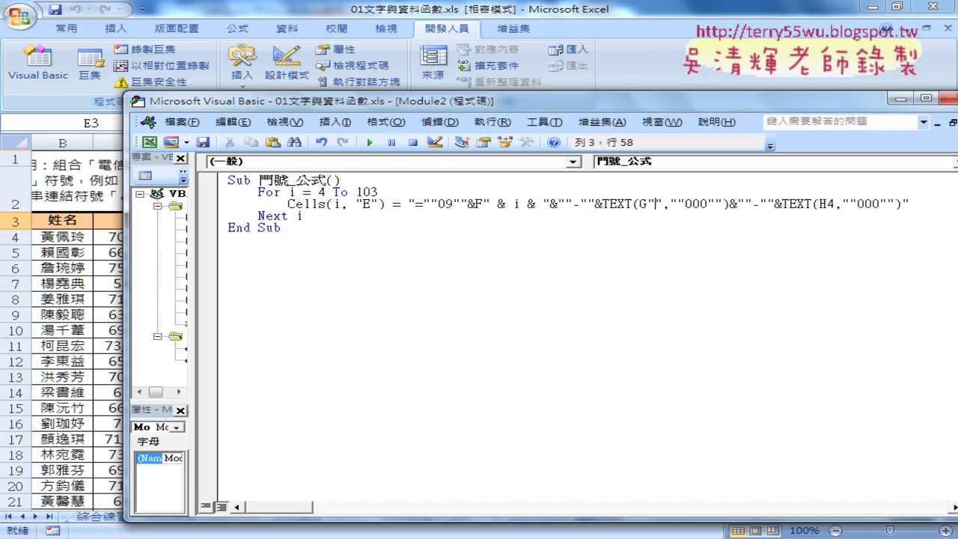
pyautogui.write('&F" &')
pyautogui.press('Left')
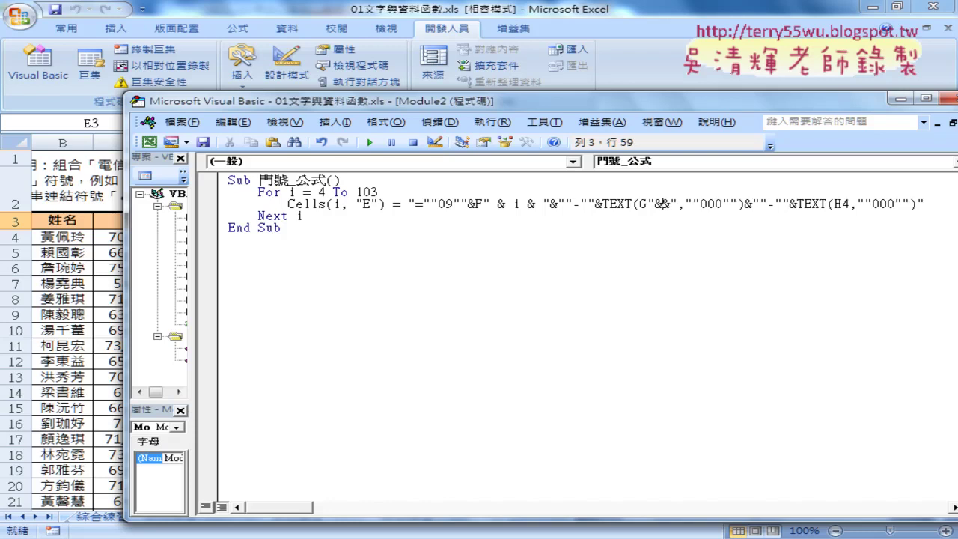
pyautogui.write('i')
pyautogui.press('Left')
pyautogui.press('Left')
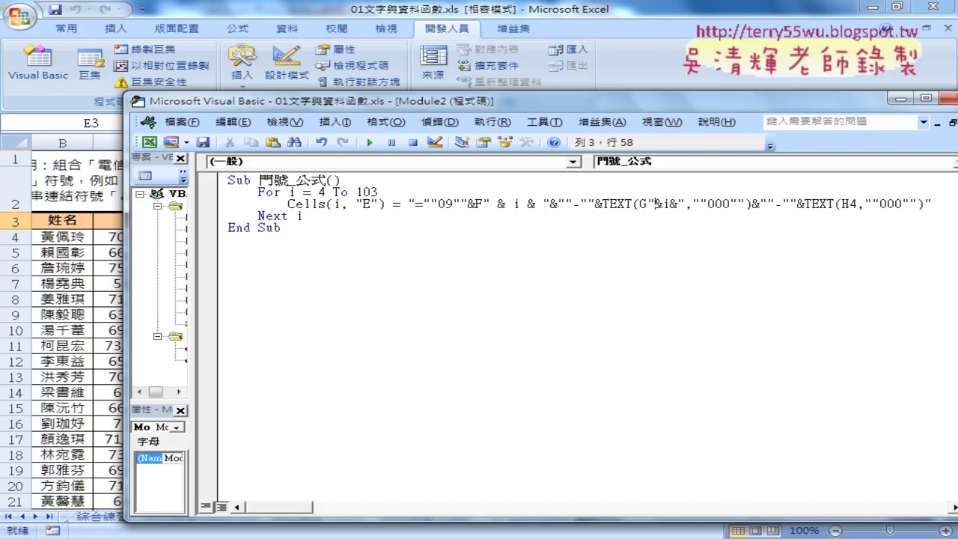
pyautogui.press('Right')
pyautogui.press('Right')
pyautogui.press('Right')
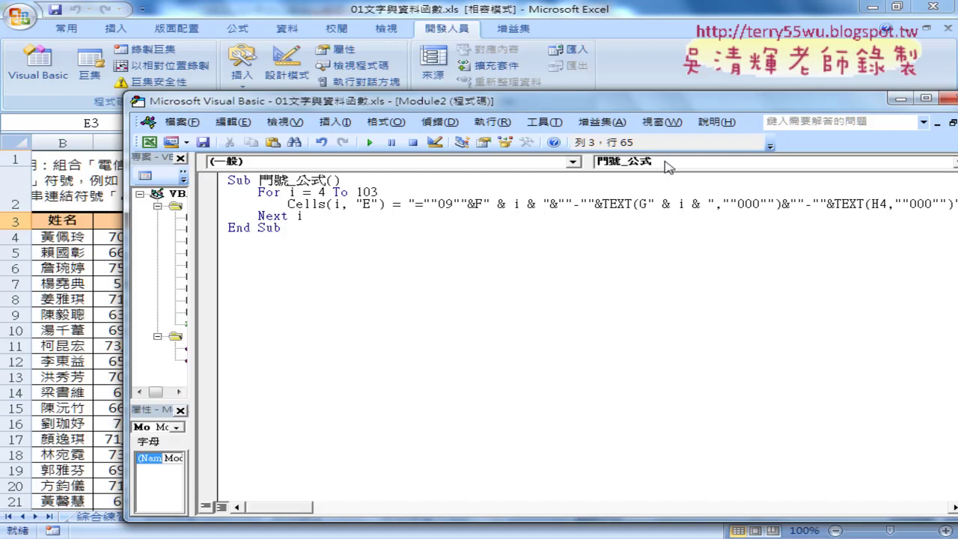
# Replace the 4 in TEXT(H4 with " & i & " concatenation.
pyautogui.moveTo(632, 106); pyautogui.dragTo(533, 84)
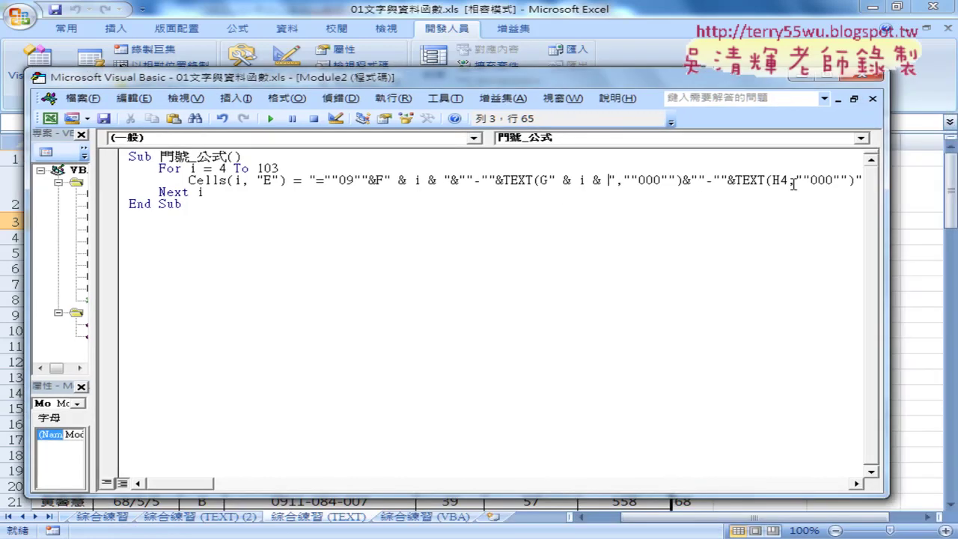
pyautogui.moveTo(788, 179); pyautogui.dragTo(781, 179)
pyautogui.write('"')
pyautogui.write('&&')
pyautogui.click(796, 180)
pyautogui.write('i')
pyautogui.click(789, 179)
pyautogui.press('Right')
pyautogui.press('Right')
pyautogui.press('Right')
pyautogui.press('Left')
pyautogui.press('Left')
pyautogui.press('Left')
pyautogui.press('Left')
pyautogui.press('Left')
pyautogui.press('Left')
pyautogui.press('Left')
pyautogui.press('Left')
pyautogui.press('Left')
pyautogui.moveTo(780, 179); pyautogui.dragTo(834, 180)
pyautogui.hotkey('shift', 'Right')
pyautogui.hotkey('shift', 'Right')
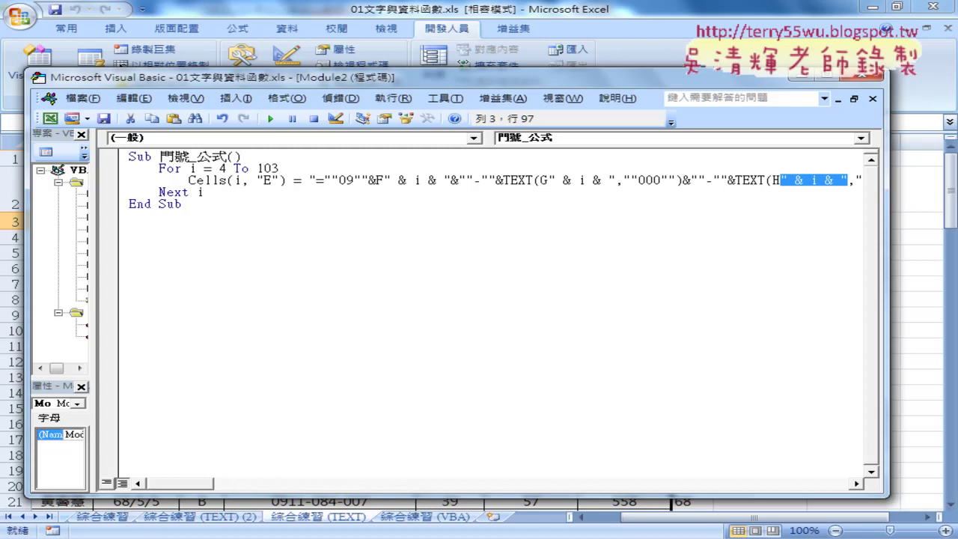
# Run the 門號_公式 macro to fill E4 through E103 with phone-number formulas.
pyautogui.moveTo(366, 82); pyautogui.dragTo(740, 101)
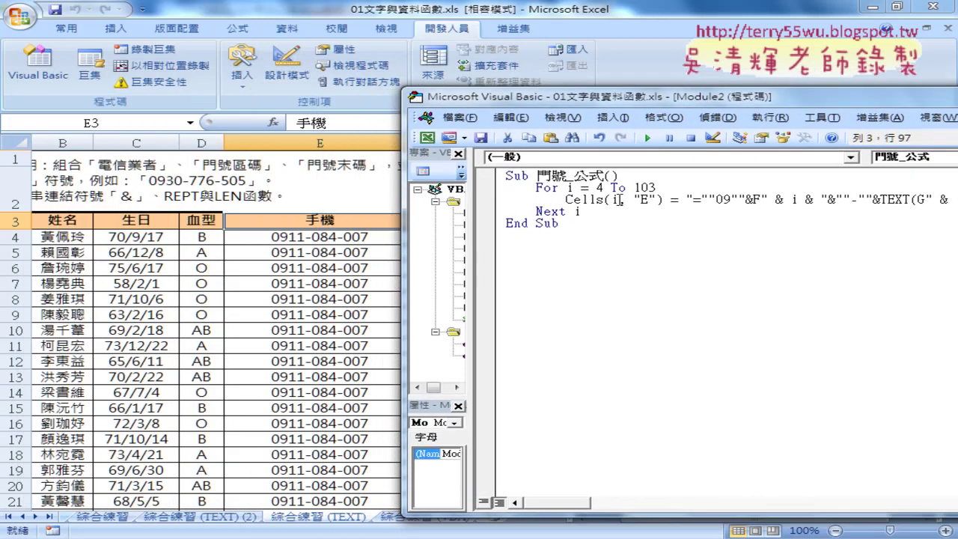
pyautogui.doubleClick(599, 187)
pyautogui.doubleClick(643, 187)
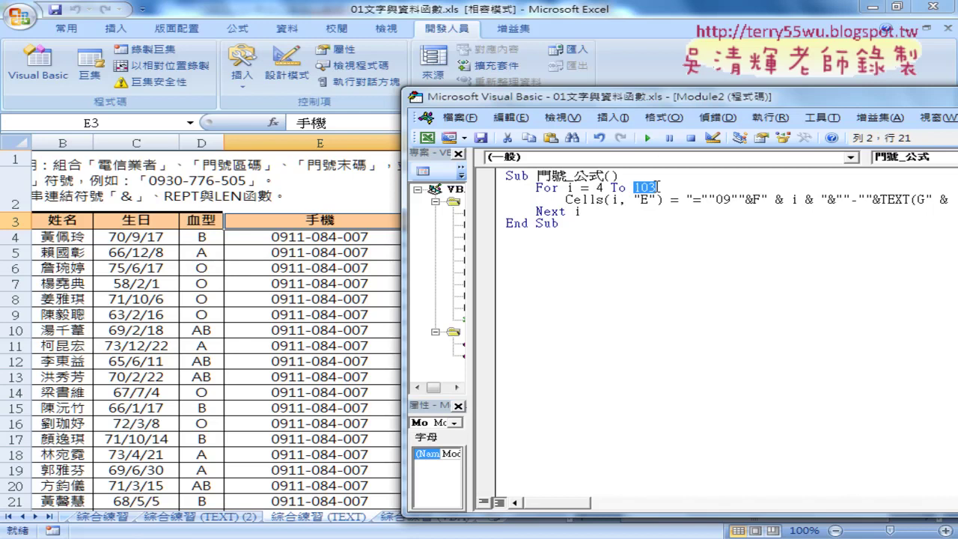
pyautogui.click(648, 140)
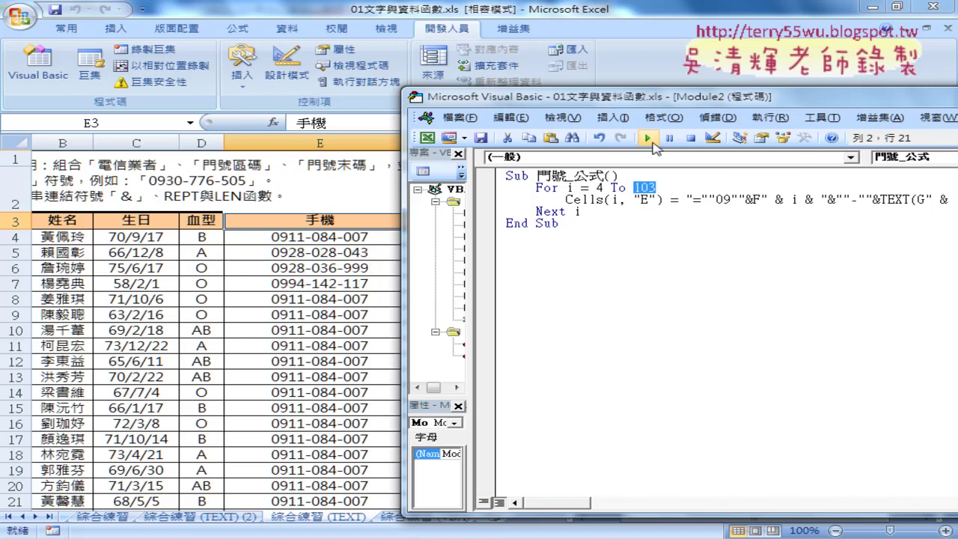
# Check on the worksheet that phone numbers end at E103, then return to Visual Basic.
pyautogui.click(358, 240)
pyautogui.hotkey('ctrl', 'Down')
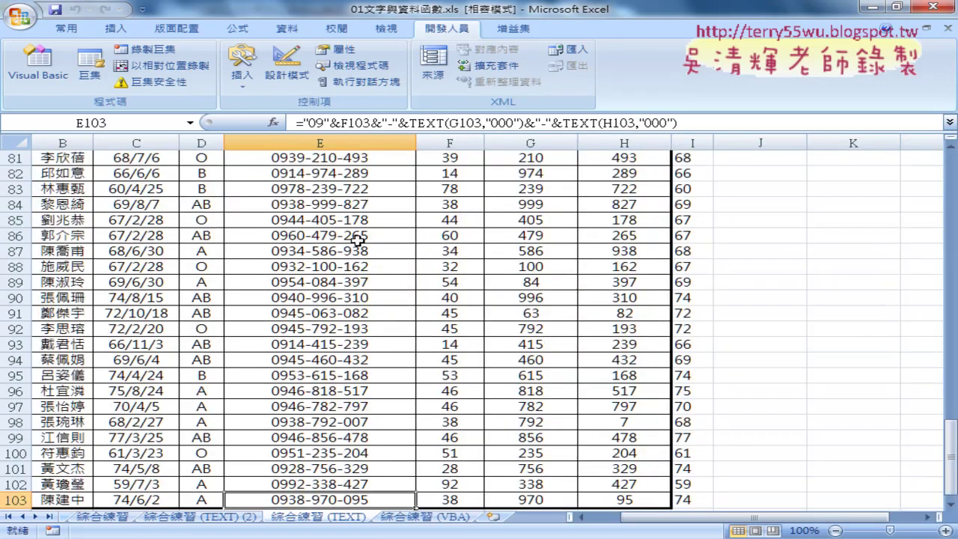
pyautogui.press('Down')
pyautogui.press('Down')
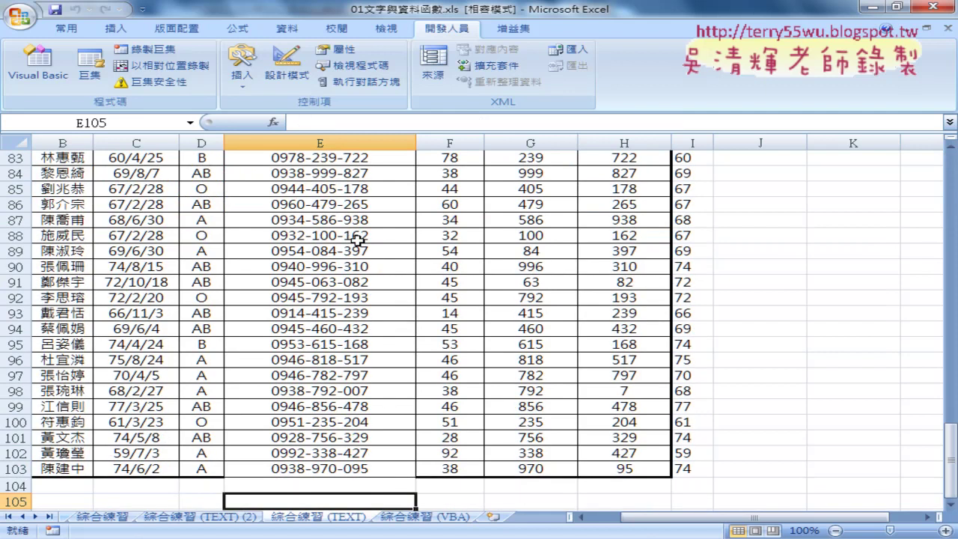
pyautogui.press('Up')
pyautogui.press('Up')
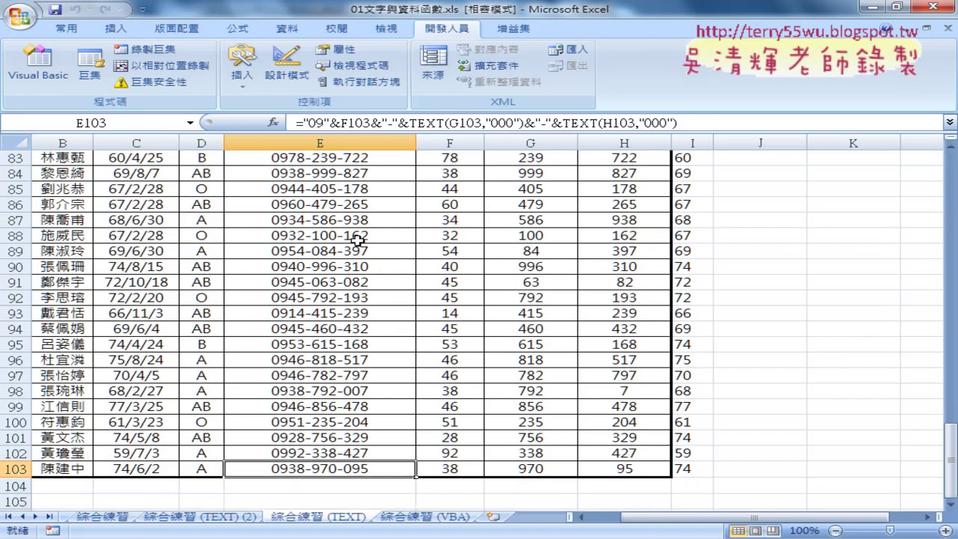
pyautogui.press('Up')
pyautogui.press('Up')
pyautogui.press('Up')
pyautogui.hotkey('ctrl', 'Up')
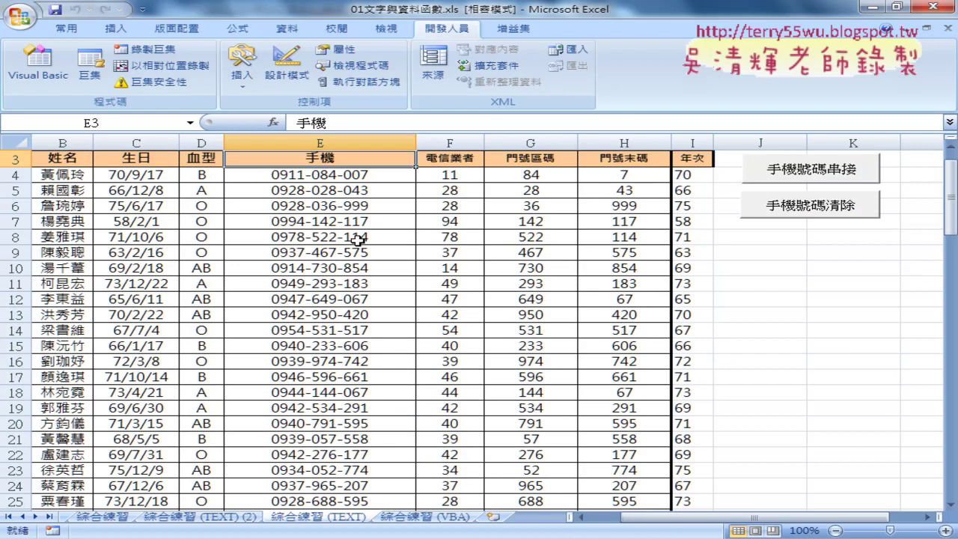
pyautogui.click(38, 64)
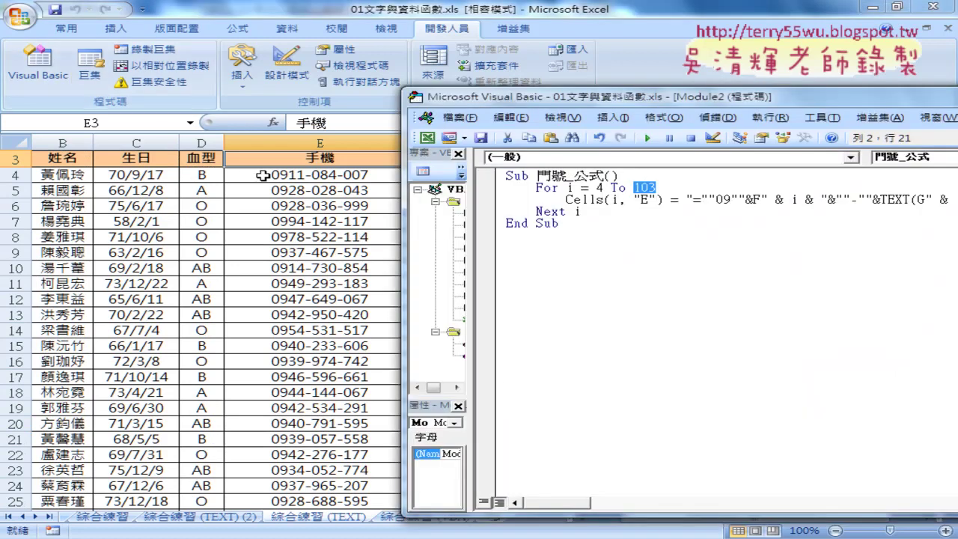
# Duplicate the 門號_公式 macro below itself and rename the copy 清除.
pyautogui.moveTo(570, 103); pyautogui.dragTo(562, 84)
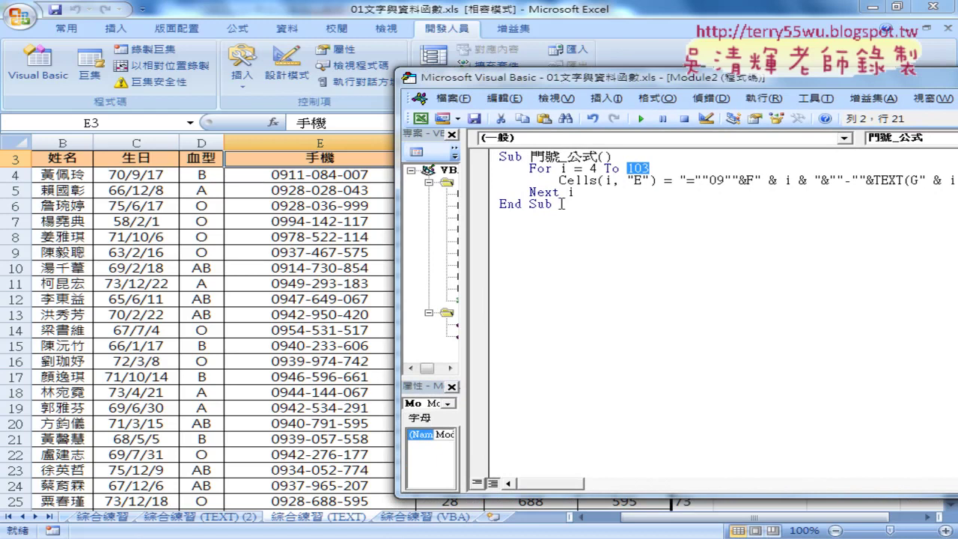
pyautogui.moveTo(554, 204); pyautogui.dragTo(490, 161)
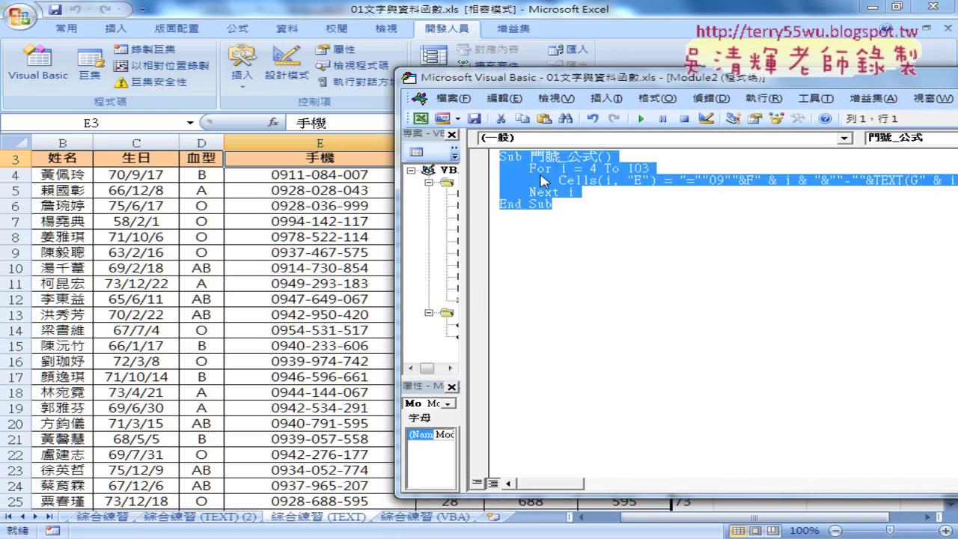
pyautogui.moveTo(544, 184); pyautogui.dragTo(530, 230)
pyautogui.moveTo(533, 234); pyautogui.dragTo(598, 214)
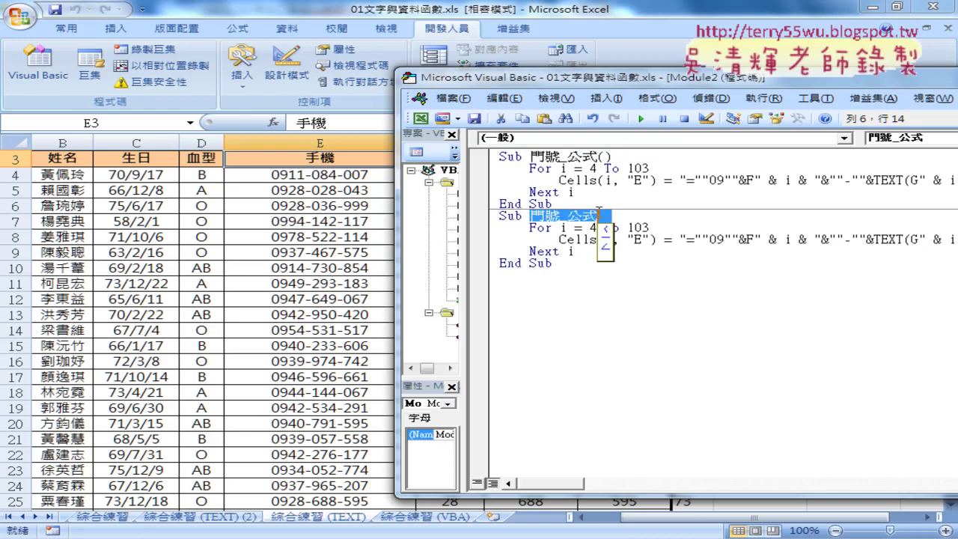
pyautogui.write('清除')
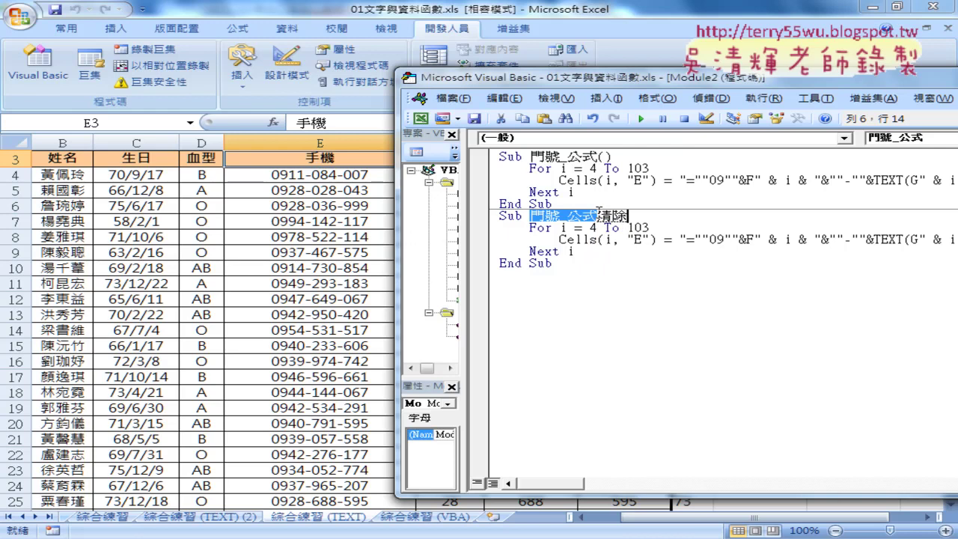
pyautogui.press('Return')
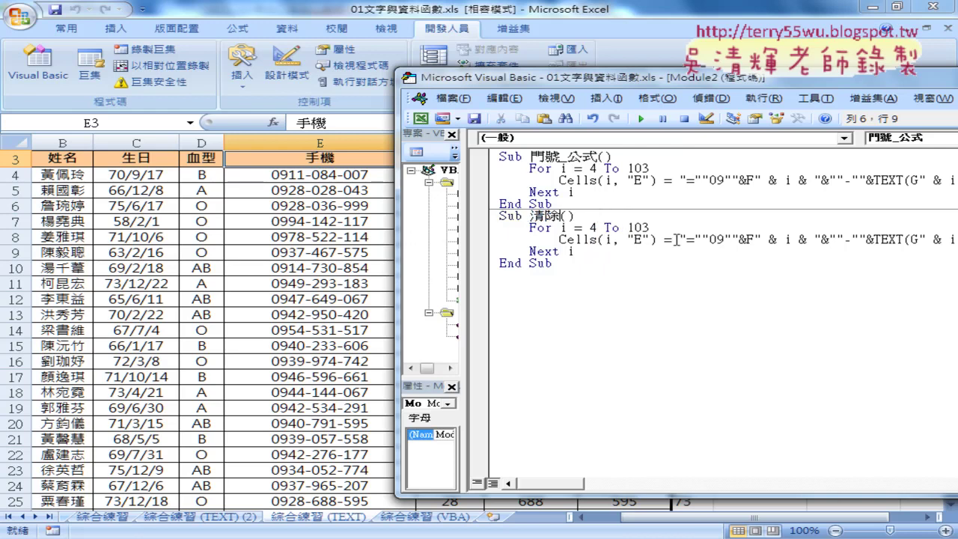
# Replace the 清除 macro's formula with an empty string "".
pyautogui.click(676, 239)
pyautogui.moveTo(545, 487); pyautogui.dragTo(561, 488)
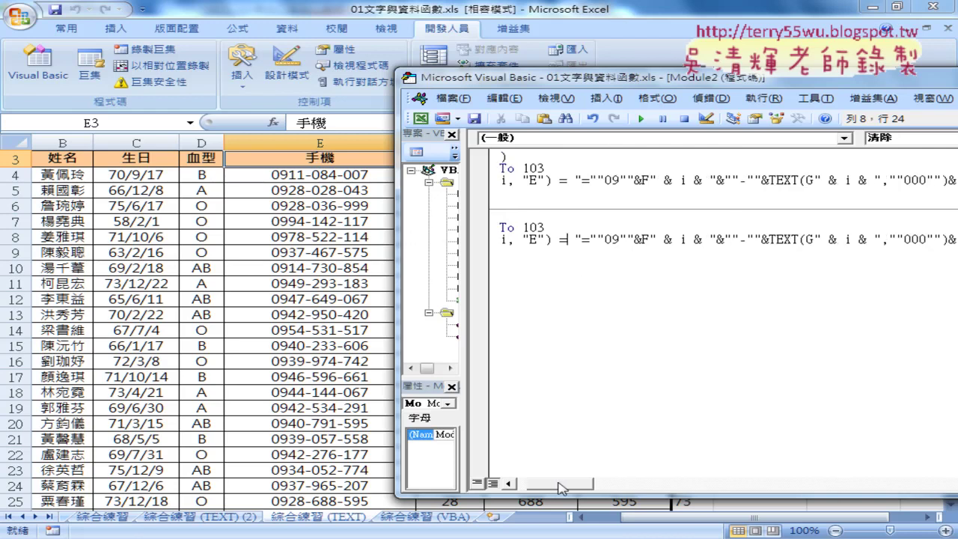
pyautogui.moveTo(568, 240); pyautogui.dragTo(955, 240)
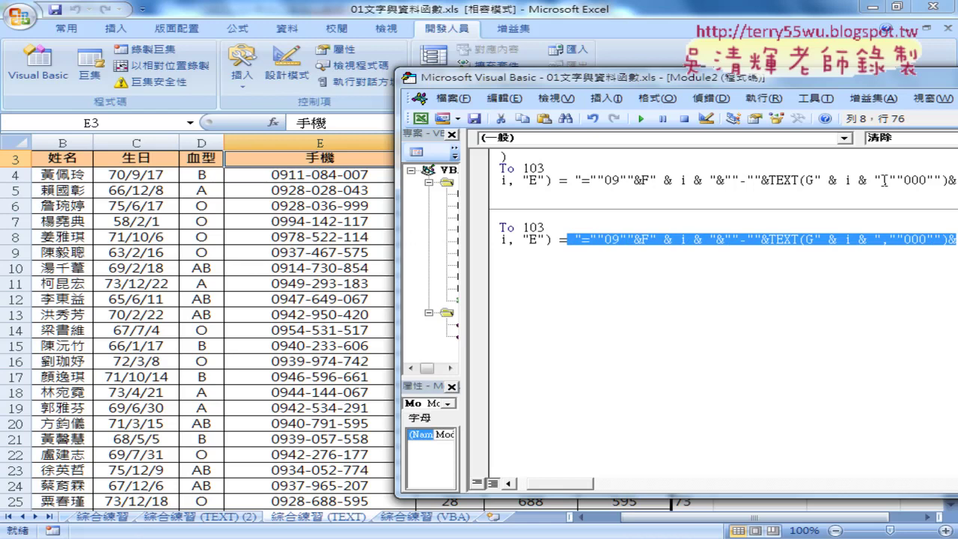
pyautogui.moveTo(711, 82); pyautogui.dragTo(631, 88)
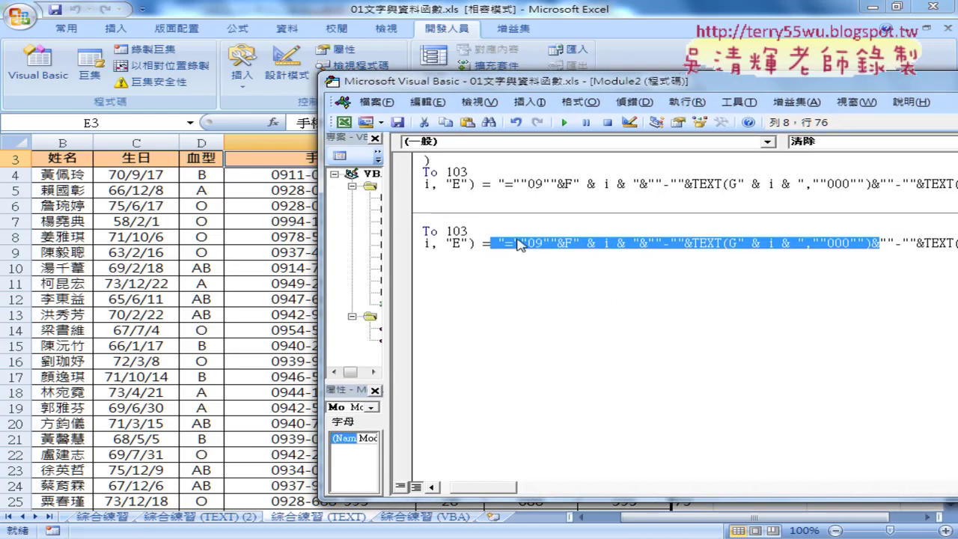
pyautogui.click(492, 243)
pyautogui.hotkey('shift', 'End')
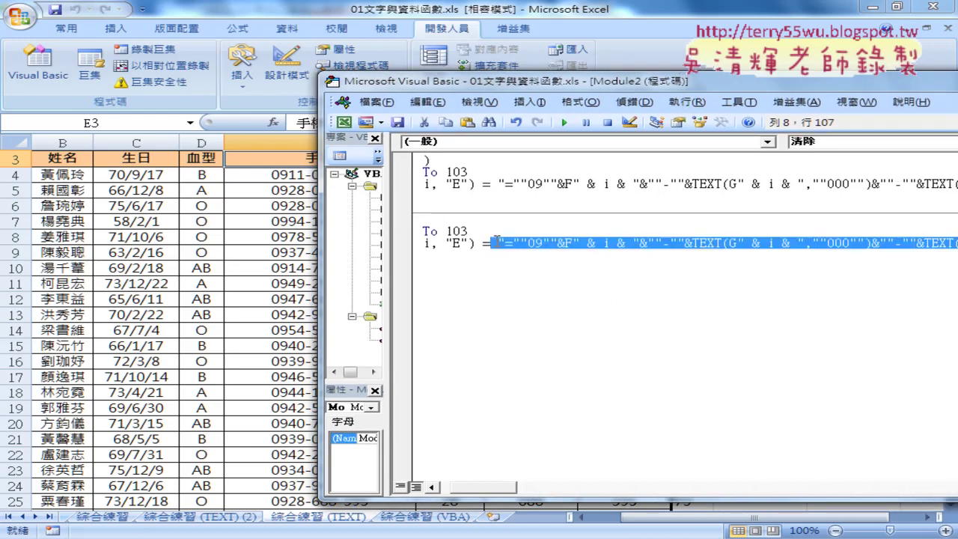
pyautogui.press('Delete')
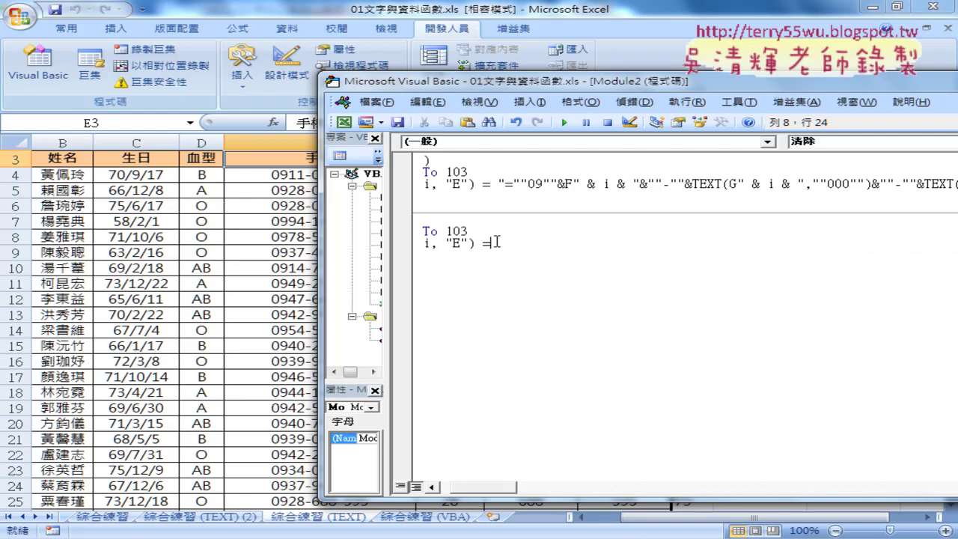
pyautogui.write('"')
pyautogui.press('Left')
pyautogui.press('Left')
pyautogui.press('Left')
pyautogui.press('Left')
pyautogui.press('Left')
pyautogui.press('Left')
pyautogui.press('Left')
pyautogui.press('Left')
pyautogui.press('Left')
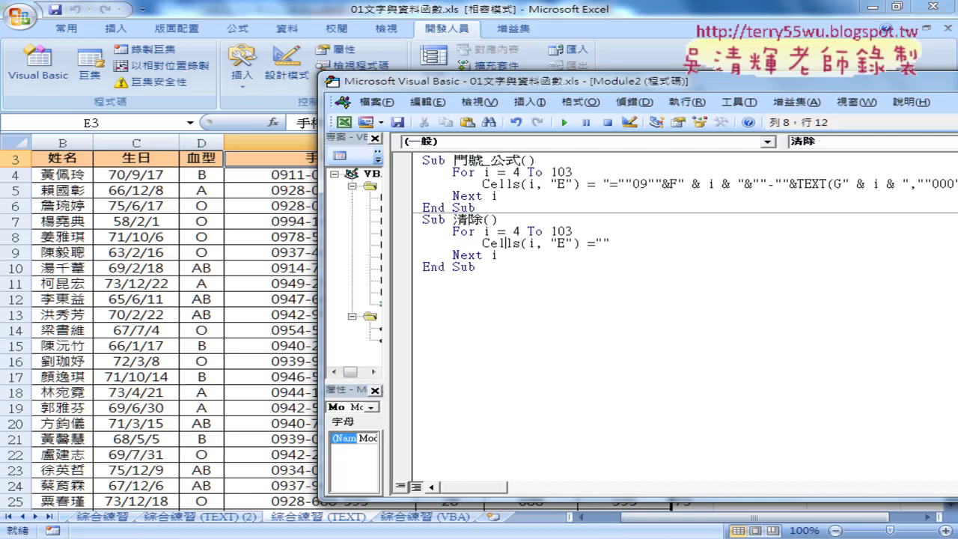
pyautogui.press('Left')
pyautogui.press('Left')
# Run 清除 to empty the phone column E.
pyautogui.moveTo(532, 84); pyautogui.dragTo(670, 87)
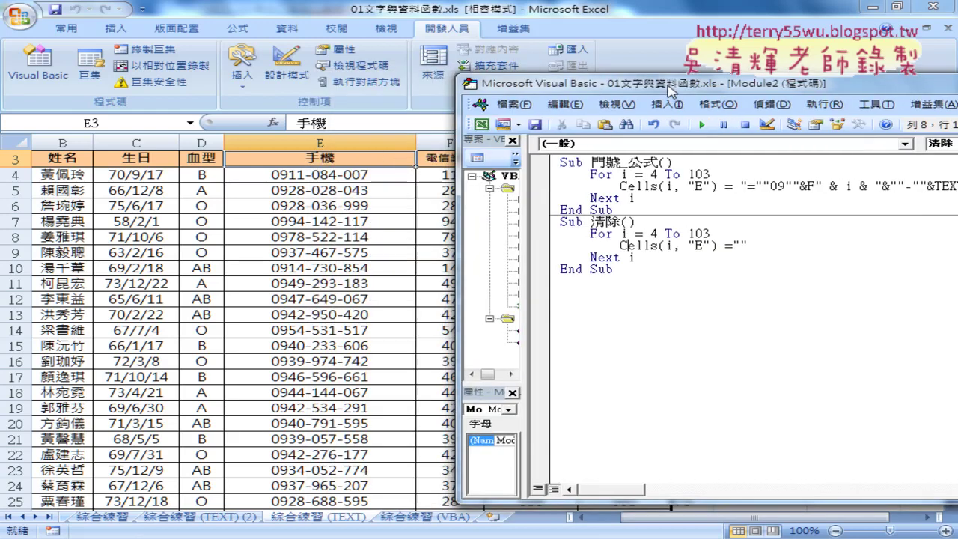
pyautogui.click(701, 124)
pyautogui.click(678, 174)
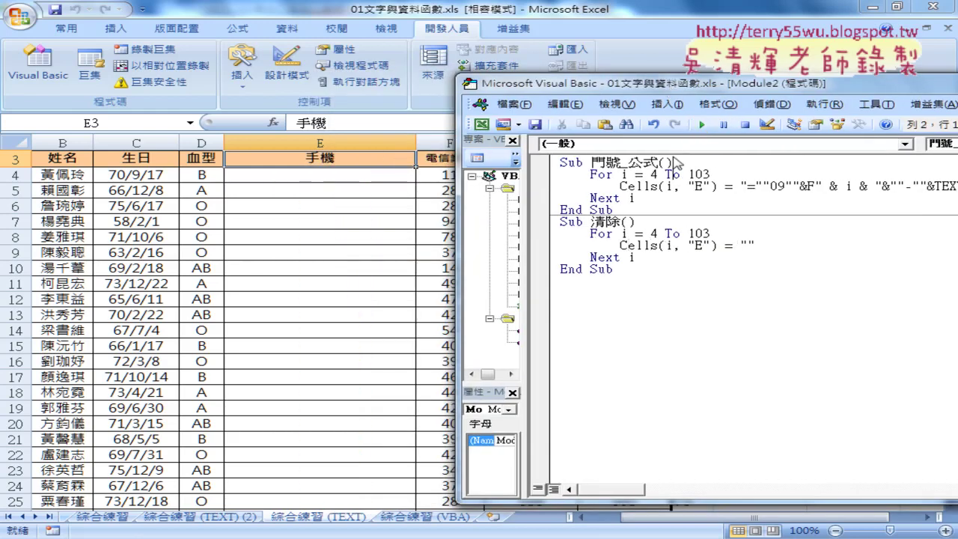
# Run 門號_公式 to fill column E, run 清除 to empty it, then open the 綜合練習 (VBA) sheet.
pyautogui.click(701, 124)
pyautogui.click(666, 244)
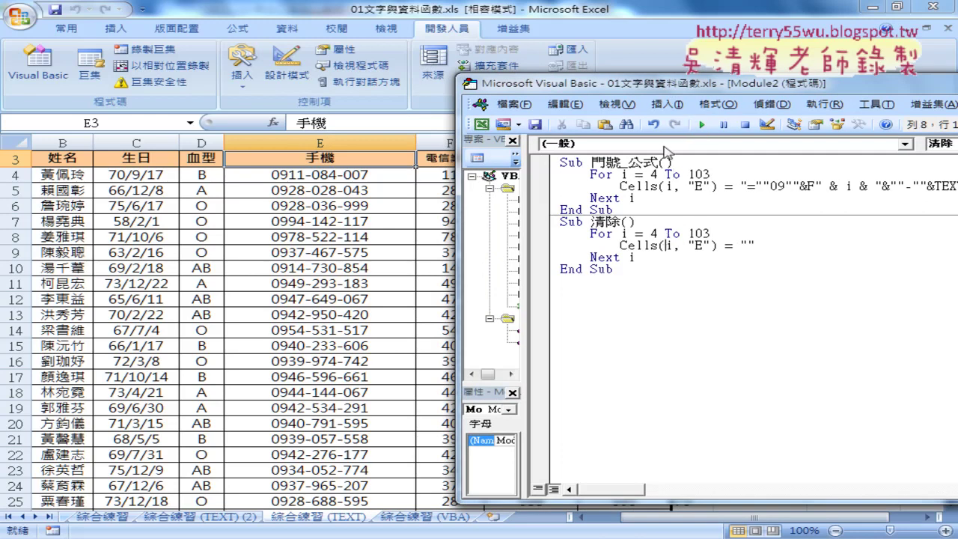
pyautogui.click(702, 125)
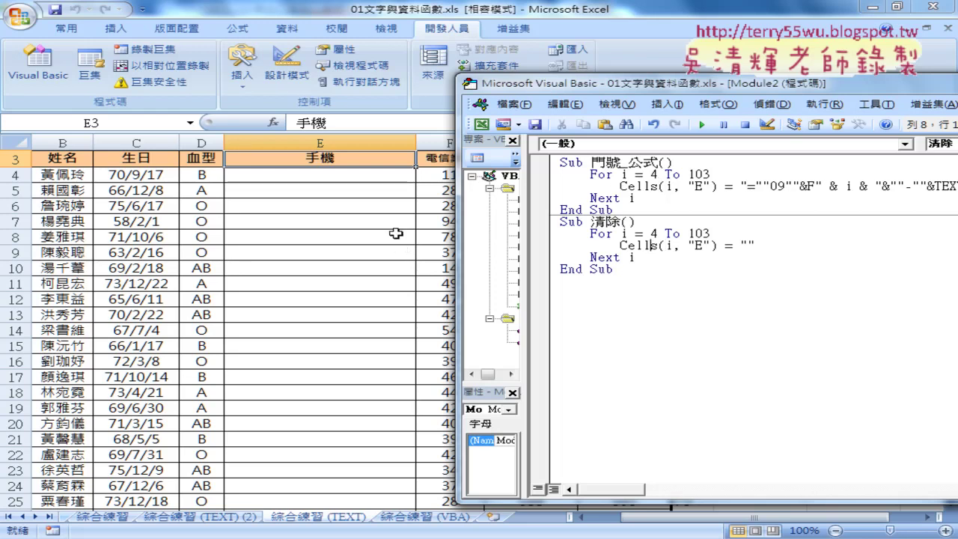
pyautogui.click(396, 234)
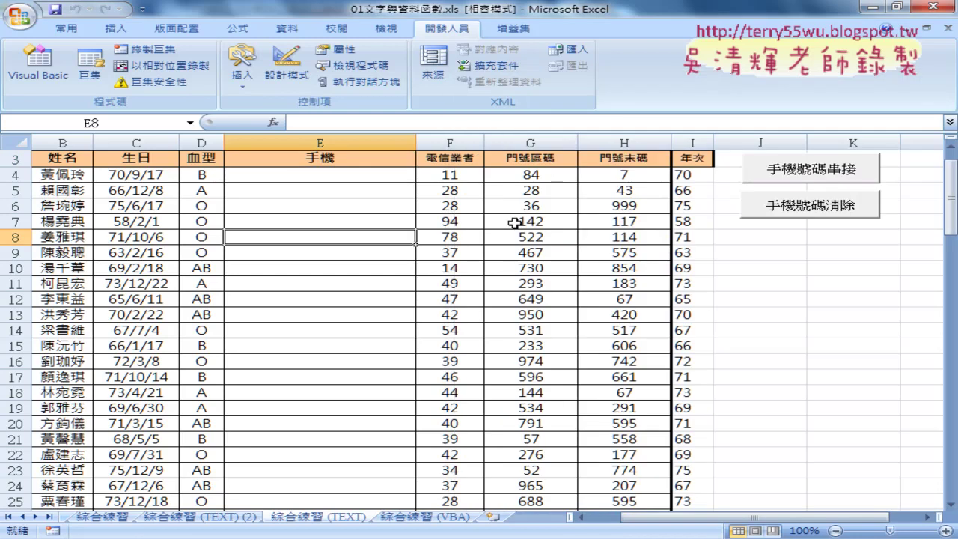
pyautogui.click(430, 518)
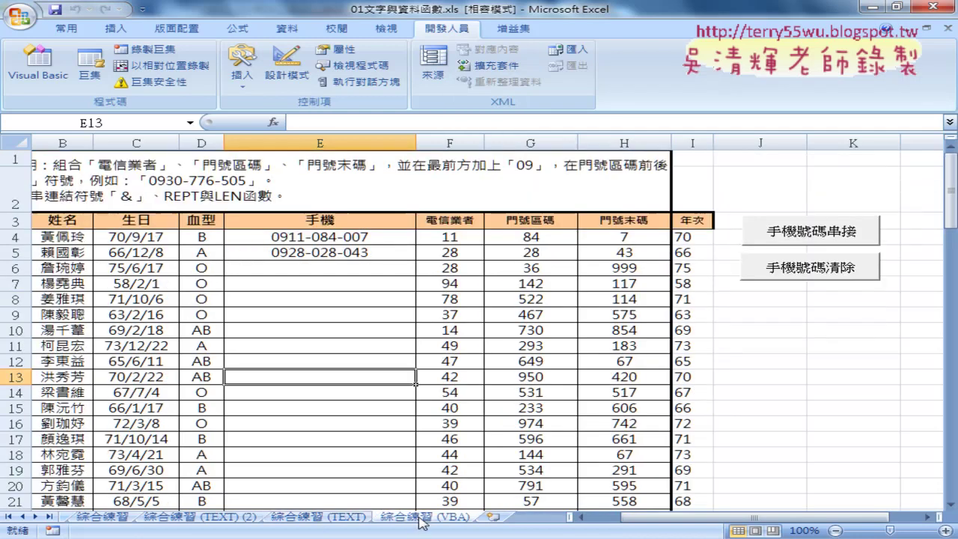
# Copy the macro name 門號_公式 and paste it as the first button's caption.
pyautogui.rightClick(816, 238)
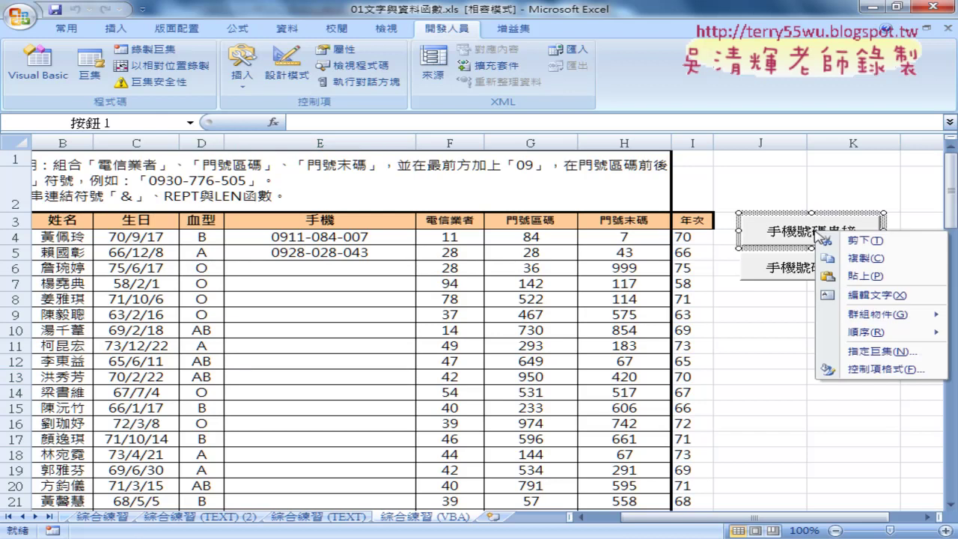
pyautogui.click(867, 352)
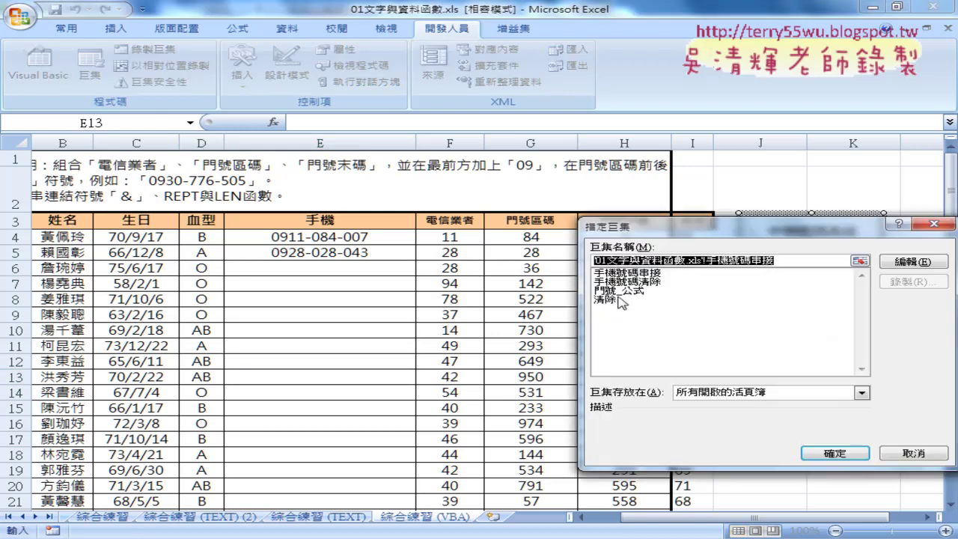
pyautogui.click(661, 289)
pyautogui.moveTo(644, 260); pyautogui.dragTo(591, 260)
pyautogui.rightClick(619, 260)
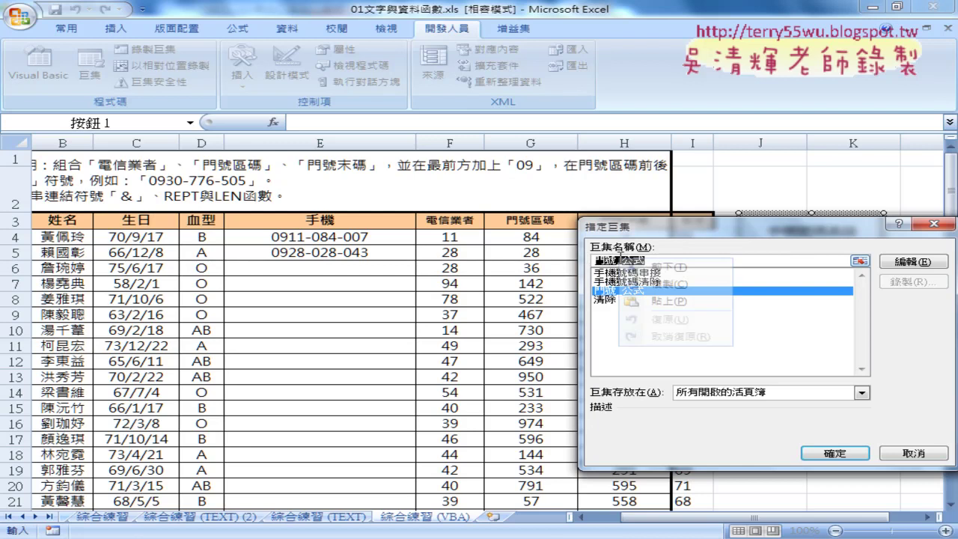
pyautogui.click(662, 289)
pyautogui.click(835, 453)
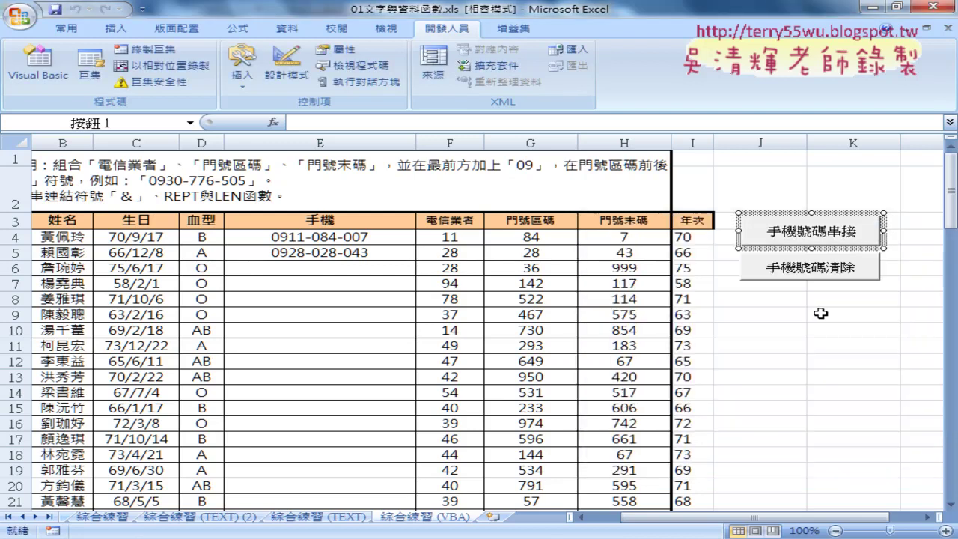
pyautogui.moveTo(767, 231); pyautogui.dragTo(890, 233)
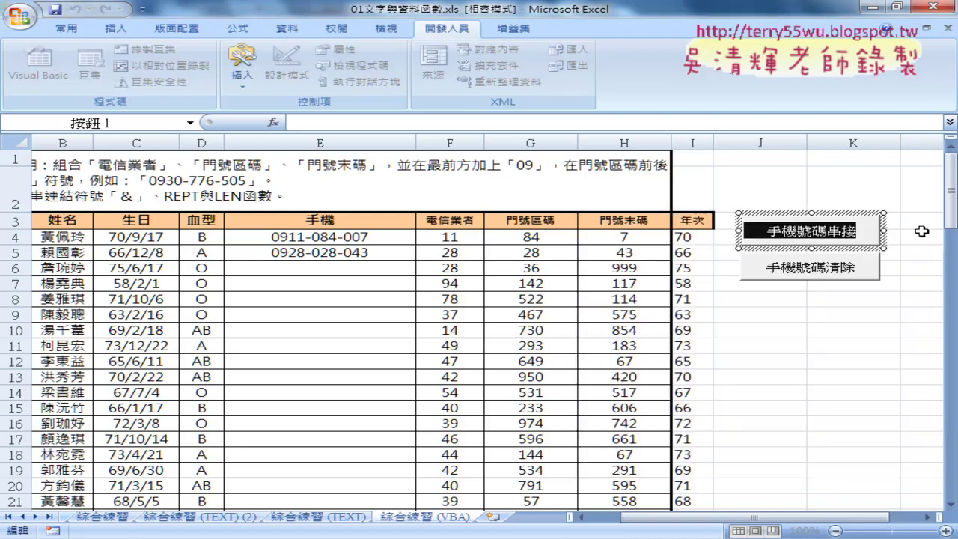
pyautogui.hotkey('ctrl', 'v')
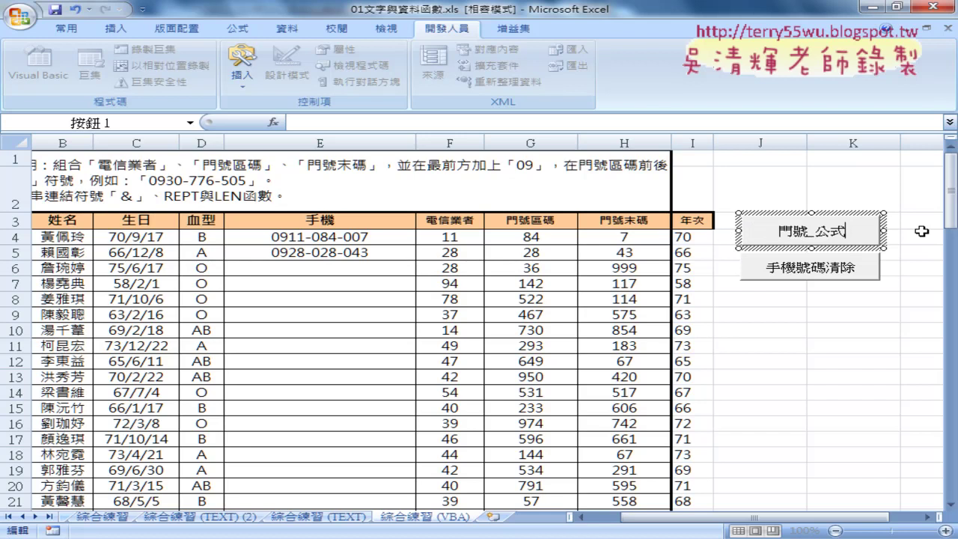
pyautogui.click(825, 334)
# Assign the 清除 macro to the second button and relabel it 清除.
pyautogui.rightClick(804, 275)
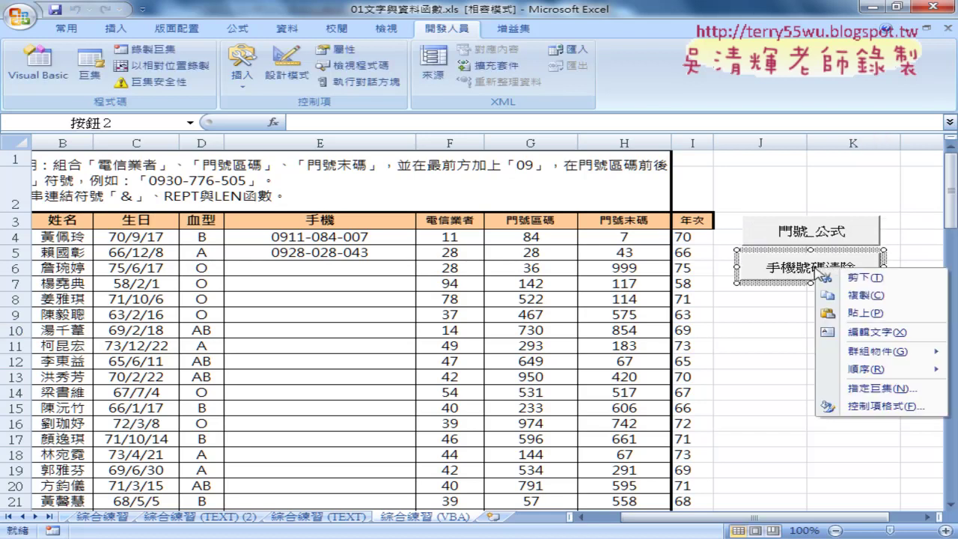
pyautogui.click(870, 390)
pyautogui.click(620, 338)
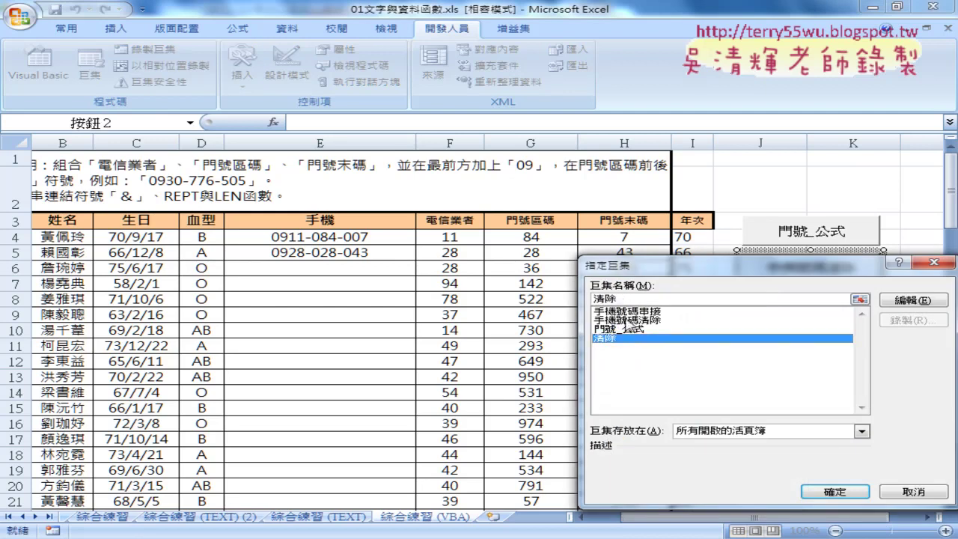
pyautogui.doubleClick(605, 299)
pyautogui.rightClick(610, 301)
pyautogui.click(647, 327)
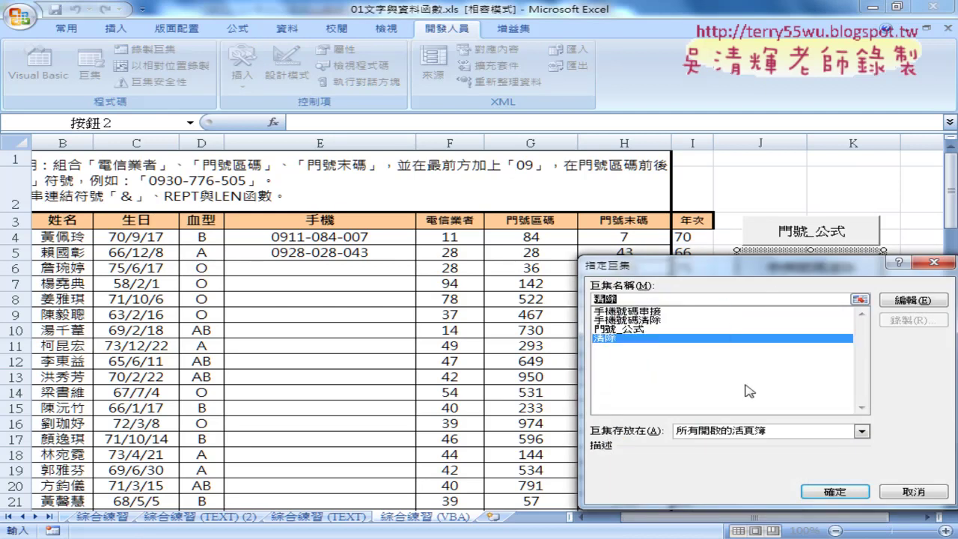
pyautogui.click(836, 492)
pyautogui.moveTo(739, 283); pyautogui.dragTo(905, 274)
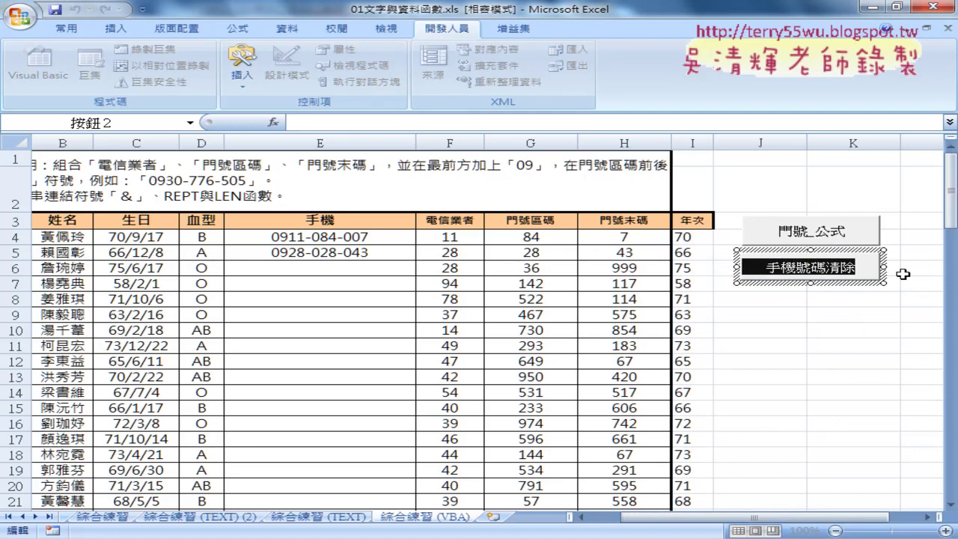
pyautogui.hotkey('ctrl', 'v')
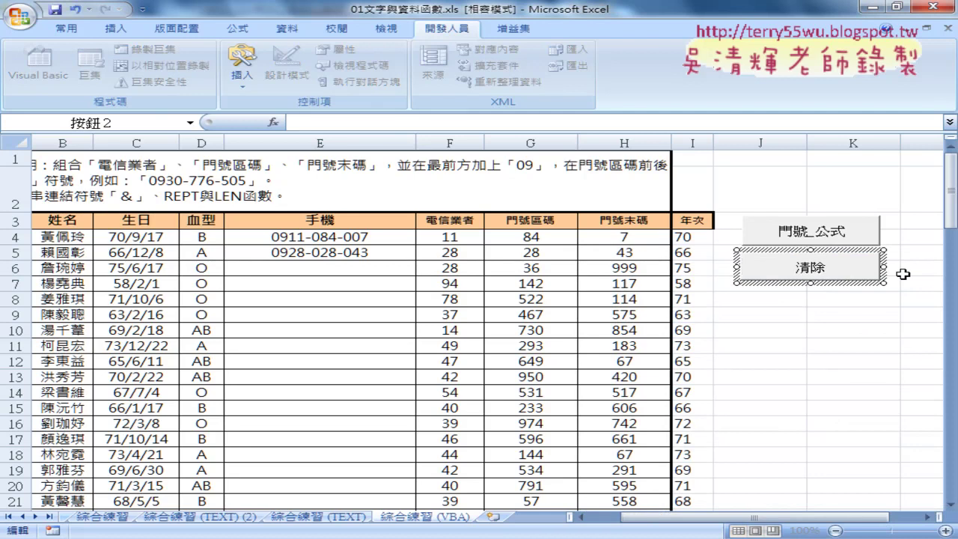
# Finish the second button's label, then fill and clear E4:E103 using 門號_公式 and 清除.
pyautogui.click(830, 343)
pyautogui.click(812, 233)
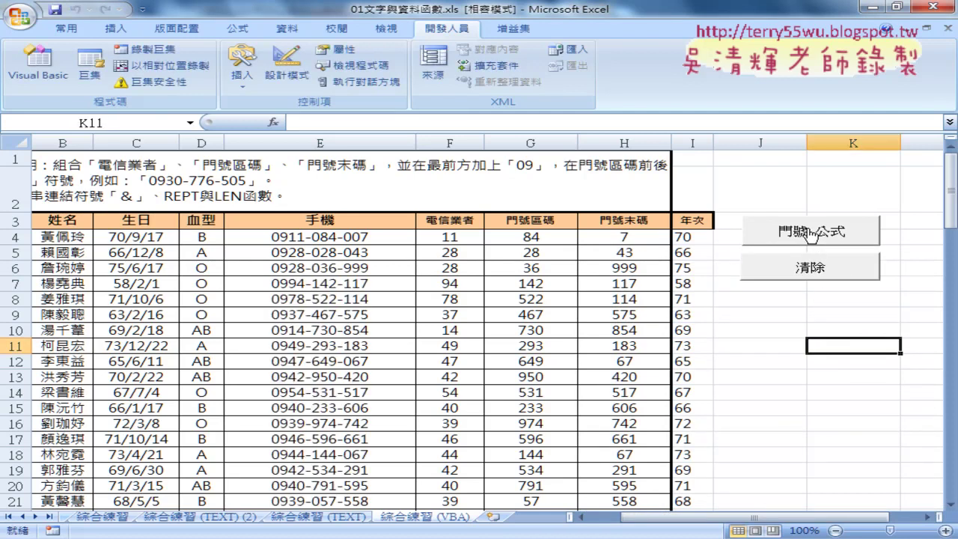
pyautogui.click(820, 271)
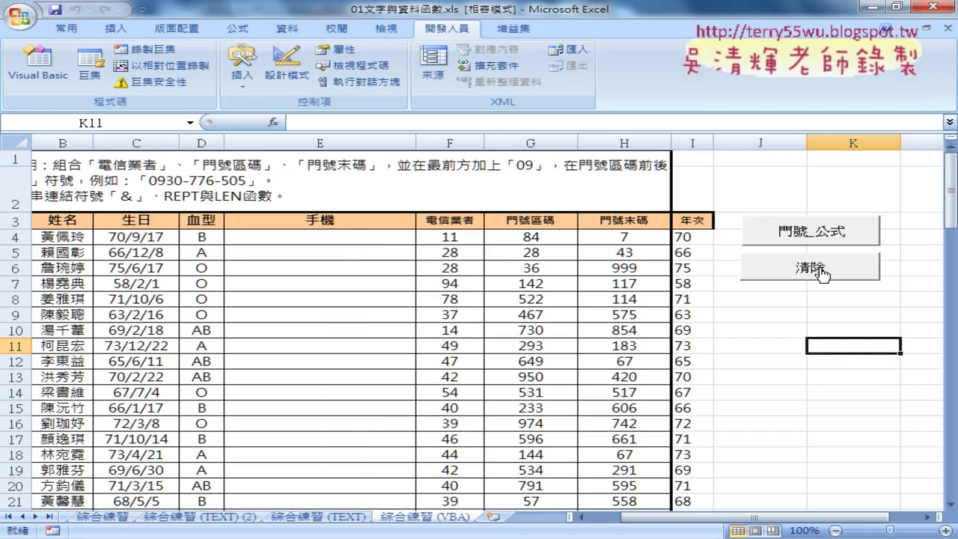
pyautogui.click(818, 232)
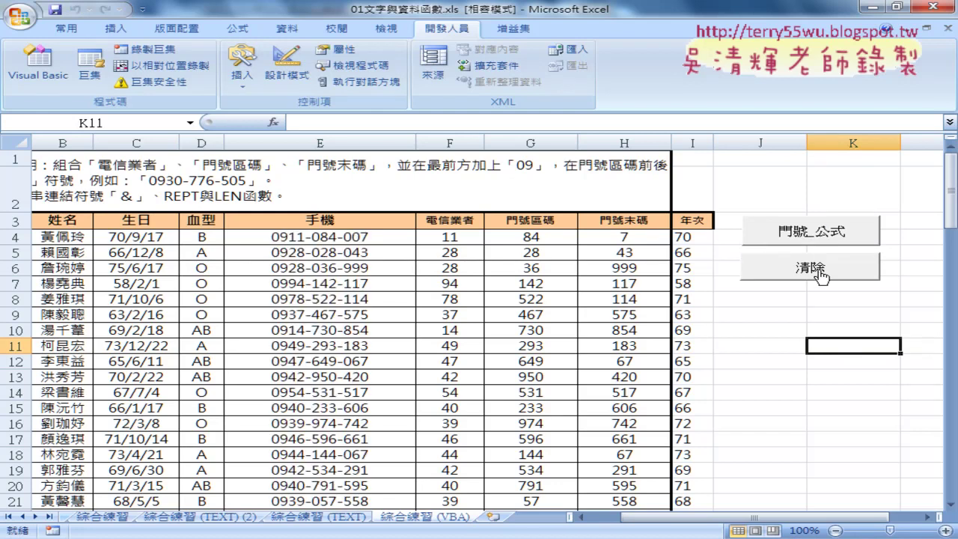
pyautogui.click(822, 271)
# Fill and clear column E several more times, then bring up the Visual Basic Editor.
pyautogui.click(829, 228)
pyautogui.click(822, 271)
pyautogui.click(827, 232)
pyautogui.click(821, 271)
pyautogui.click(829, 236)
pyautogui.click(823, 271)
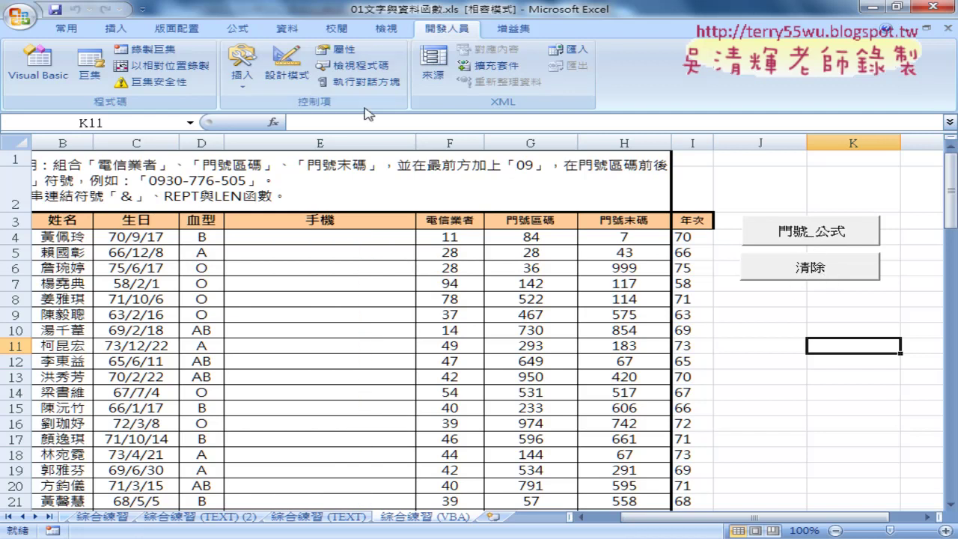
pyautogui.click(39, 66)
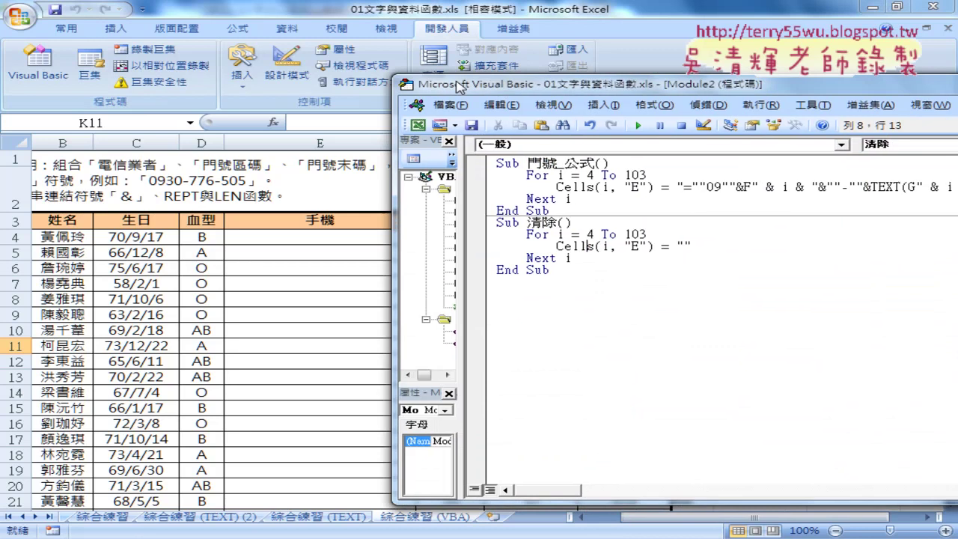
# Shift the VBA editor to the left edge and highlight " & i & " in the 門號_公式 Cells formula.
pyautogui.moveTo(530, 87); pyautogui.dragTo(202, 83)
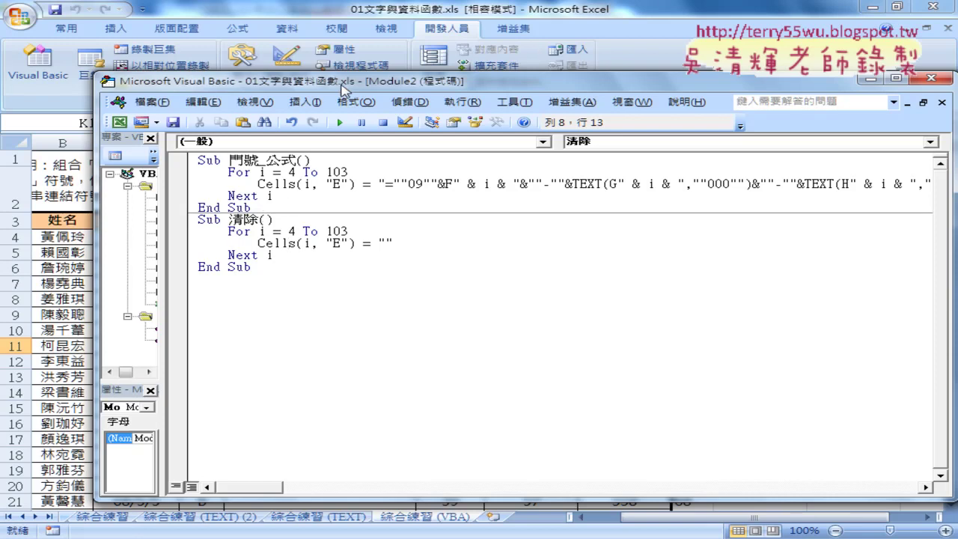
pyautogui.moveTo(345, 83); pyautogui.dragTo(223, 81)
pyautogui.moveTo(332, 181); pyautogui.dragTo(396, 182)
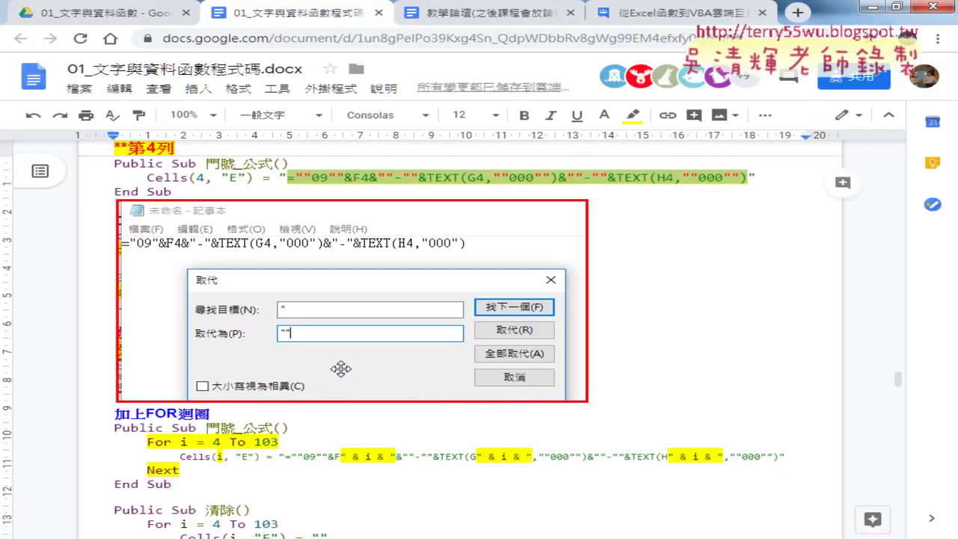
pyautogui.scroll(-3, 336, 379)
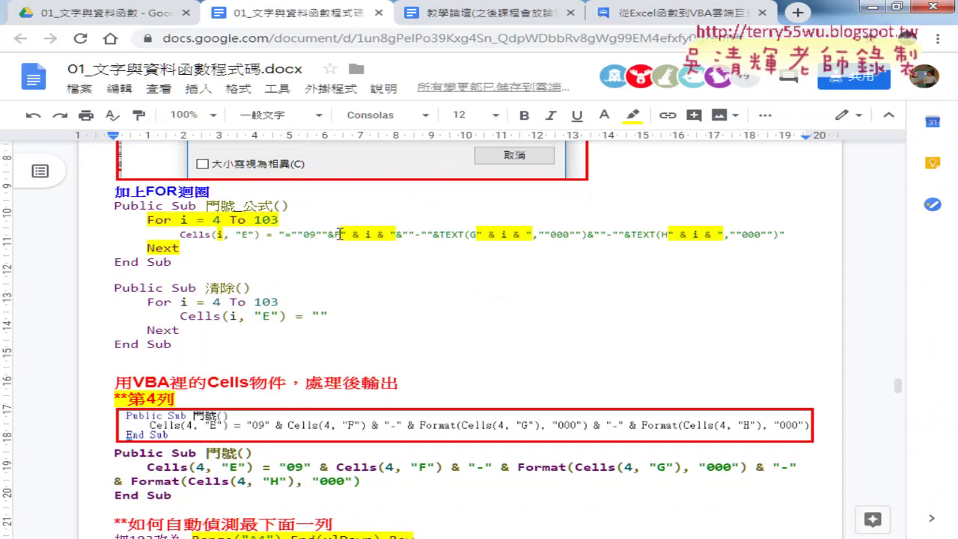
pyautogui.moveTo(340, 234); pyautogui.dragTo(393, 234)
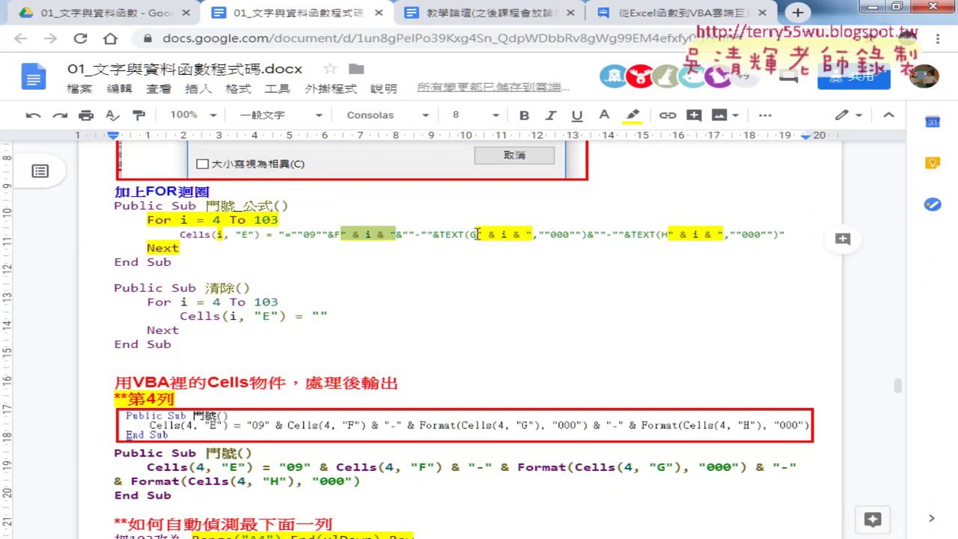
pyautogui.moveTo(476, 234); pyautogui.dragTo(534, 235)
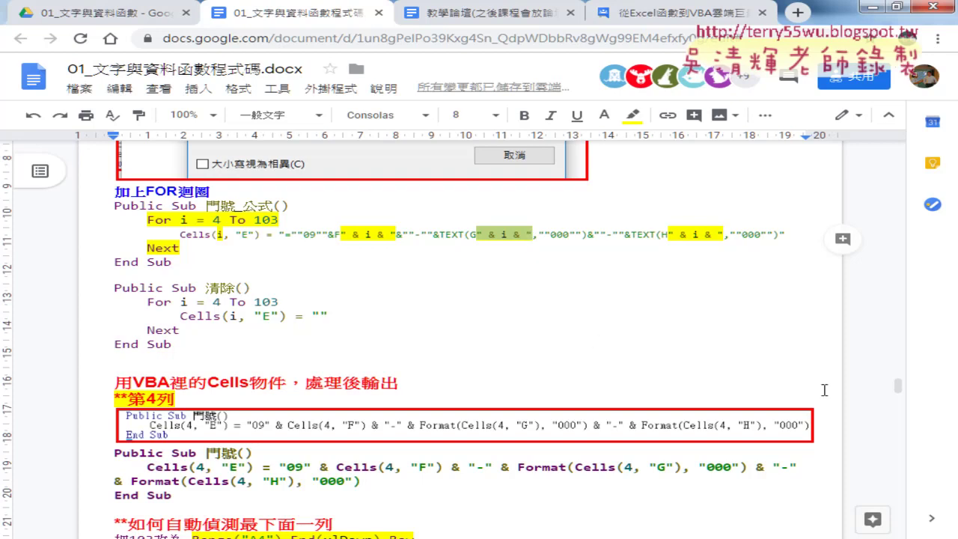
pyautogui.moveTo(897, 385)
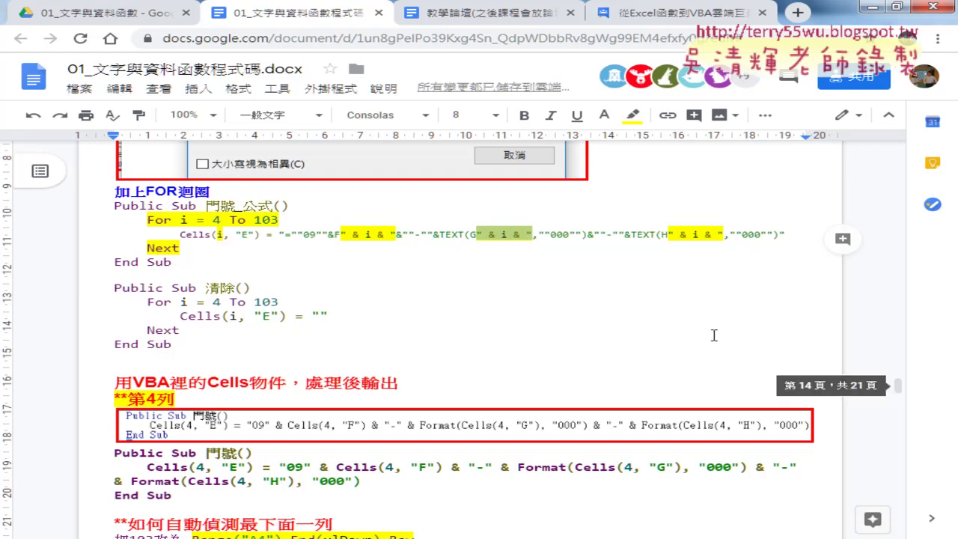
pyautogui.scroll(3, 586, 318)
pyautogui.scroll(1, 586, 318)
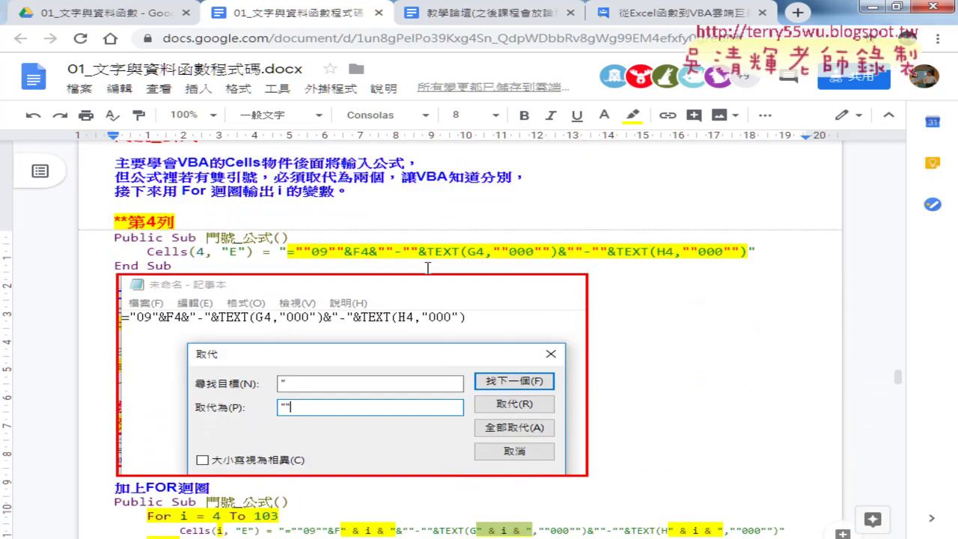
pyautogui.moveTo(288, 251); pyautogui.dragTo(751, 251)
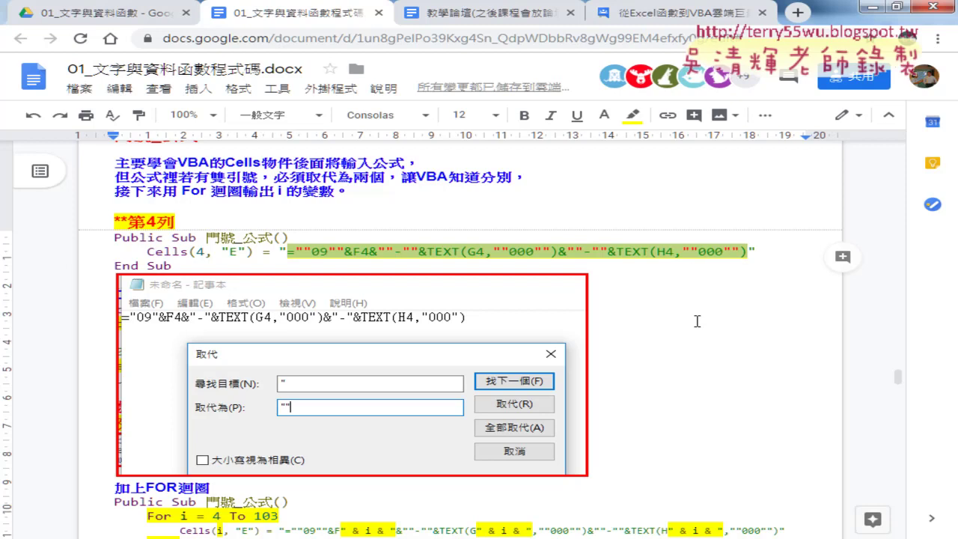
pyautogui.scroll(-3, 698, 320)
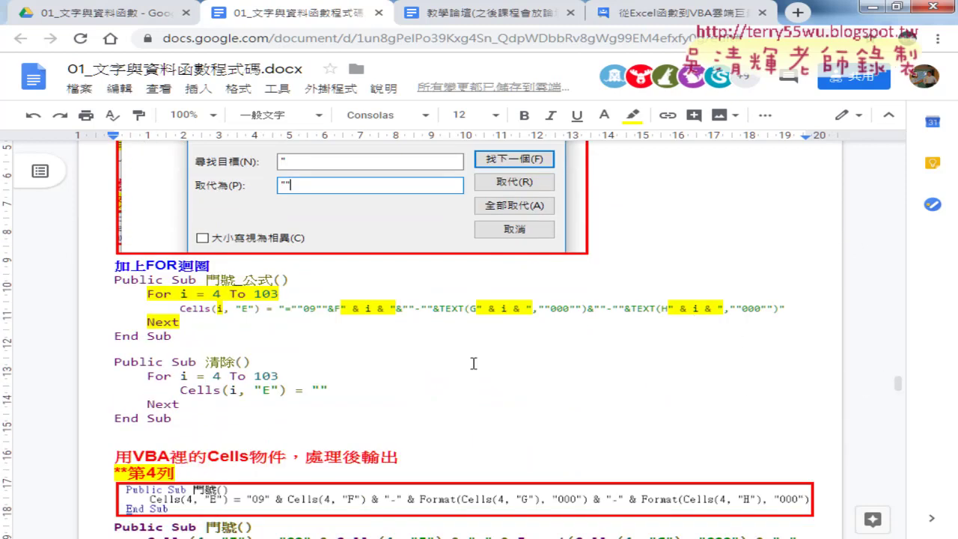
pyautogui.moveTo(112, 265); pyautogui.dragTo(217, 265)
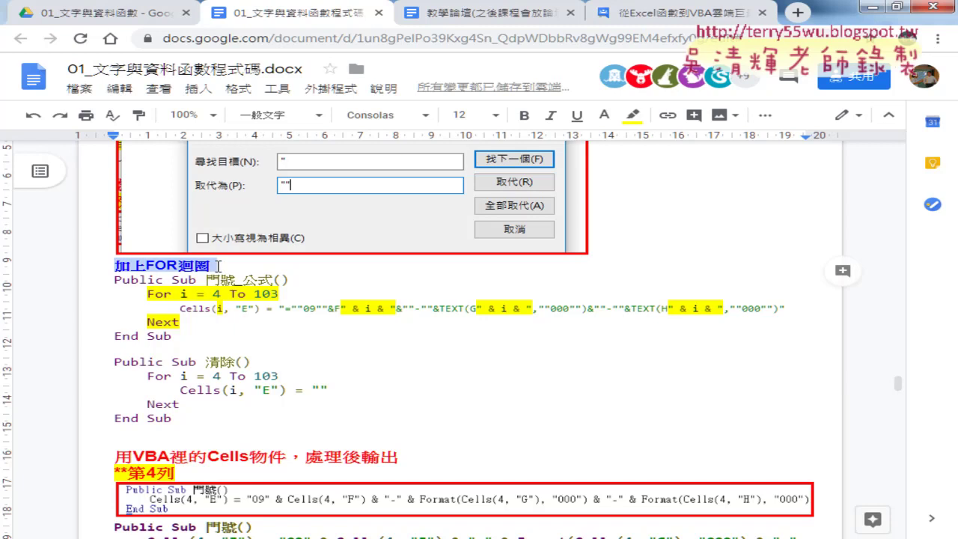
pyautogui.click(176, 336)
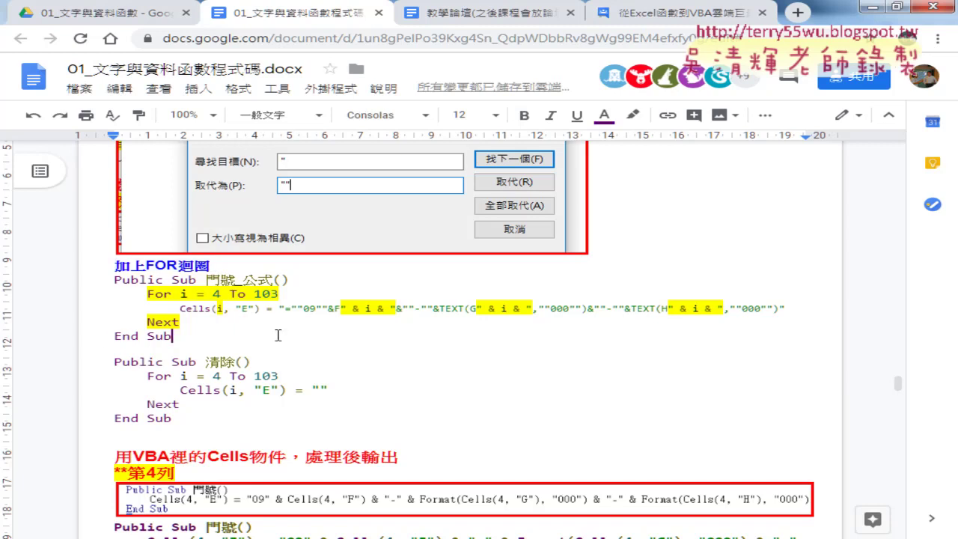
pyautogui.moveTo(149, 293); pyautogui.dragTo(285, 294)
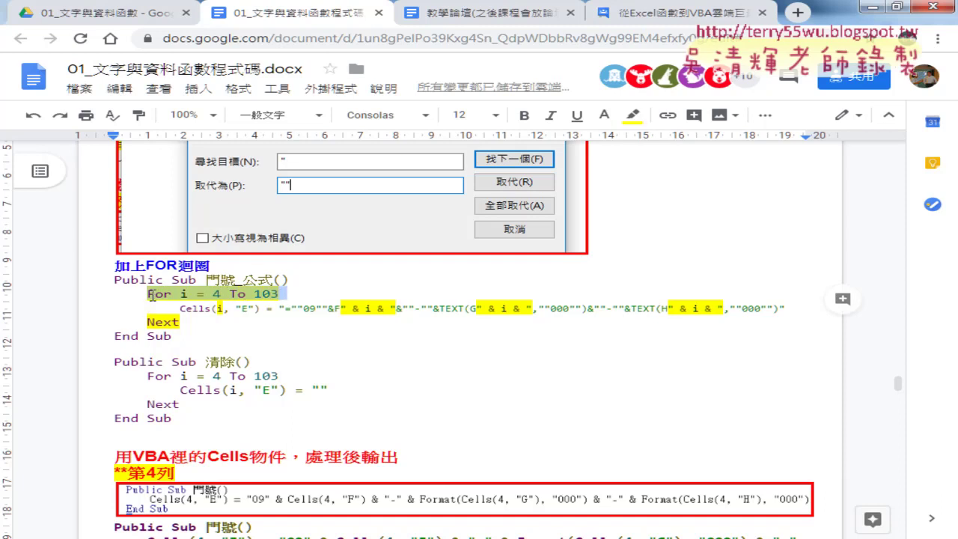
pyautogui.moveTo(149, 294); pyautogui.dragTo(113, 293)
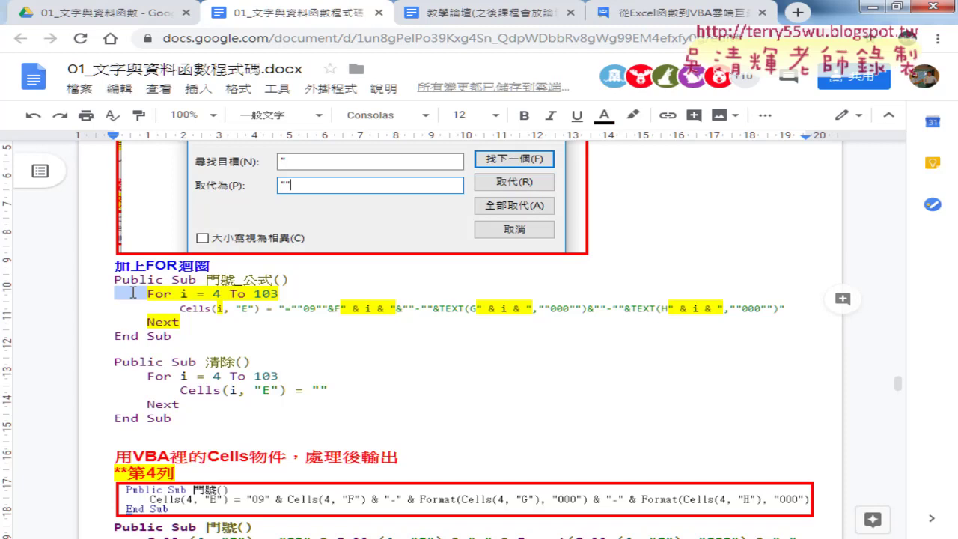